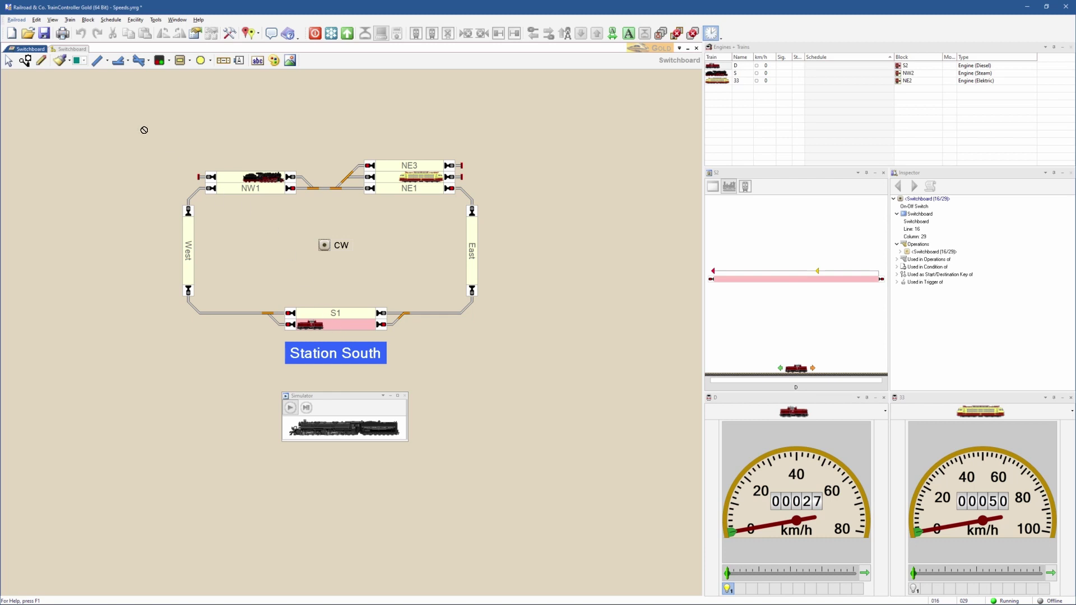
# Check the CW schedule, start it, and follow locomotive D around West, NW1, East and back to S1
pyautogui.click(71, 49)
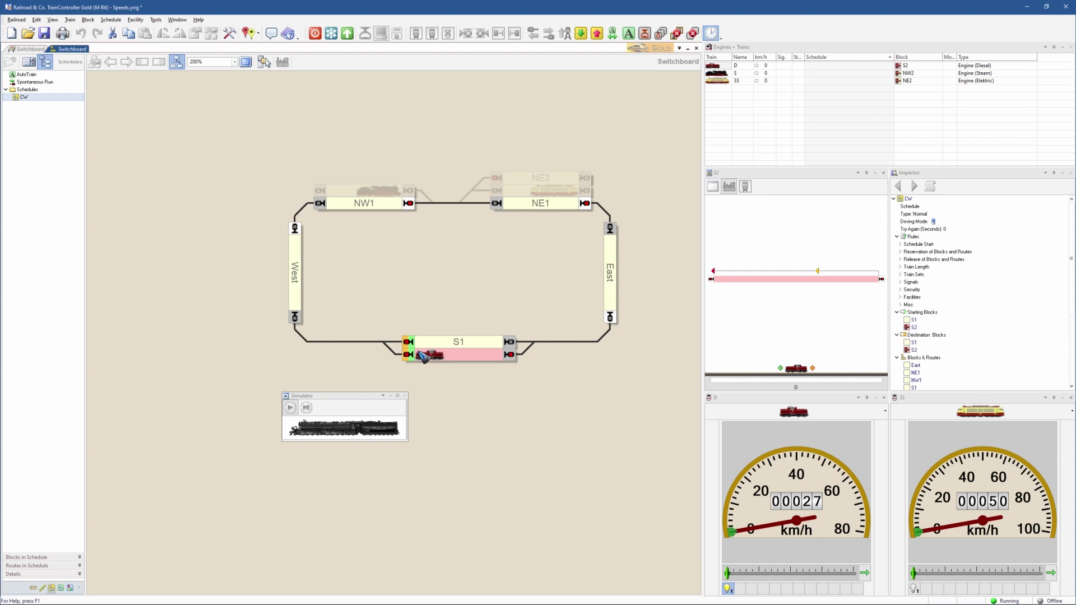
pyautogui.click(32, 50)
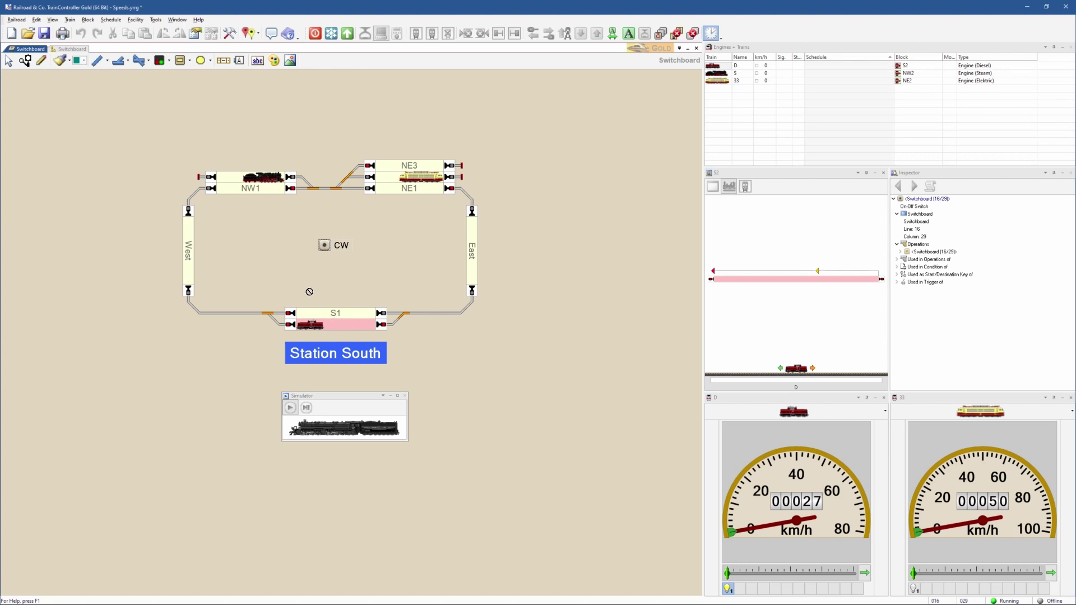
pyautogui.click(332, 244)
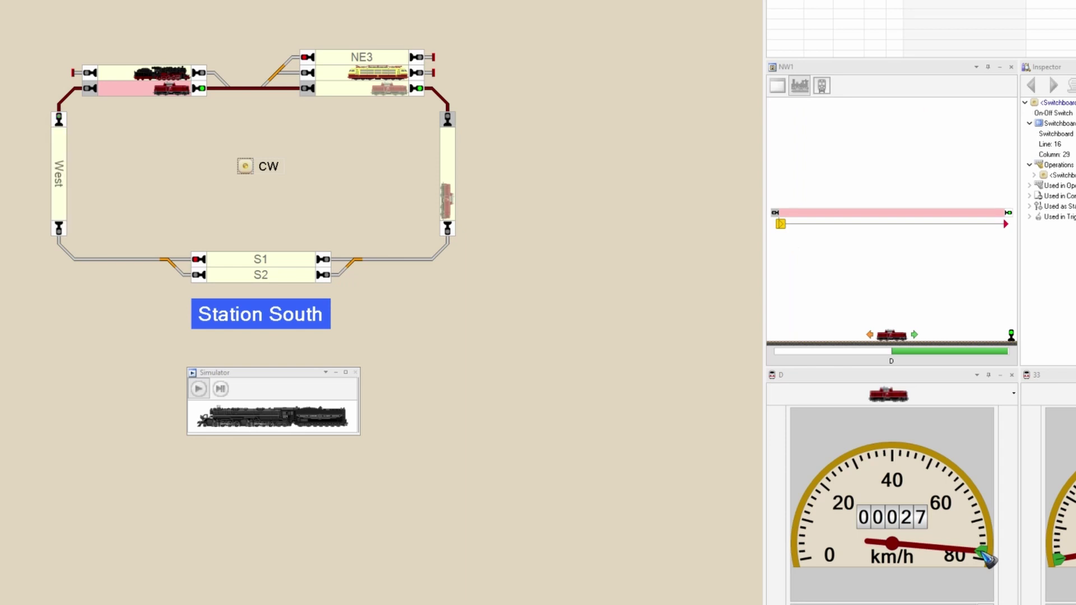
pyautogui.moveTo(987, 558)
pyautogui.mouseDown()
pyautogui.moveTo(953, 528)
pyautogui.moveTo(182, 104)
pyautogui.moveTo(193, 87)
pyautogui.moveTo(353, 101)
pyautogui.moveTo(173, 97)
pyautogui.moveTo(208, 85)
pyautogui.moveTo(374, 101)
pyautogui.moveTo(293, 91)
pyautogui.moveTo(417, 92)
pyautogui.moveTo(452, 127)
pyautogui.mouseUp()
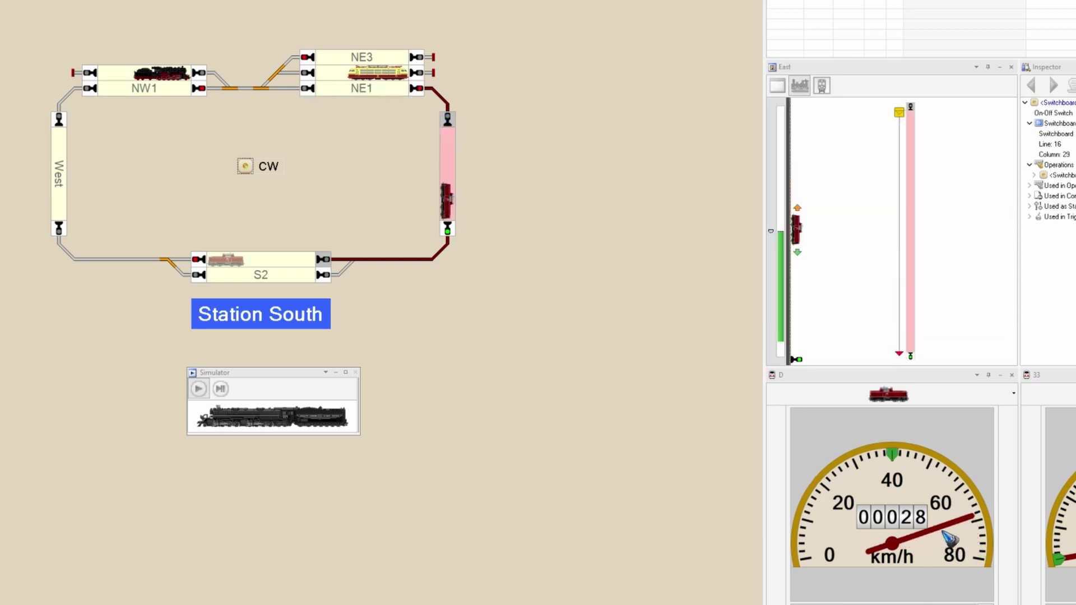
pyautogui.moveTo(986, 529)
pyautogui.mouseDown()
pyautogui.moveTo(970, 493)
pyautogui.moveTo(947, 476)
pyautogui.moveTo(903, 473)
pyautogui.moveTo(894, 455)
pyautogui.mouseUp()
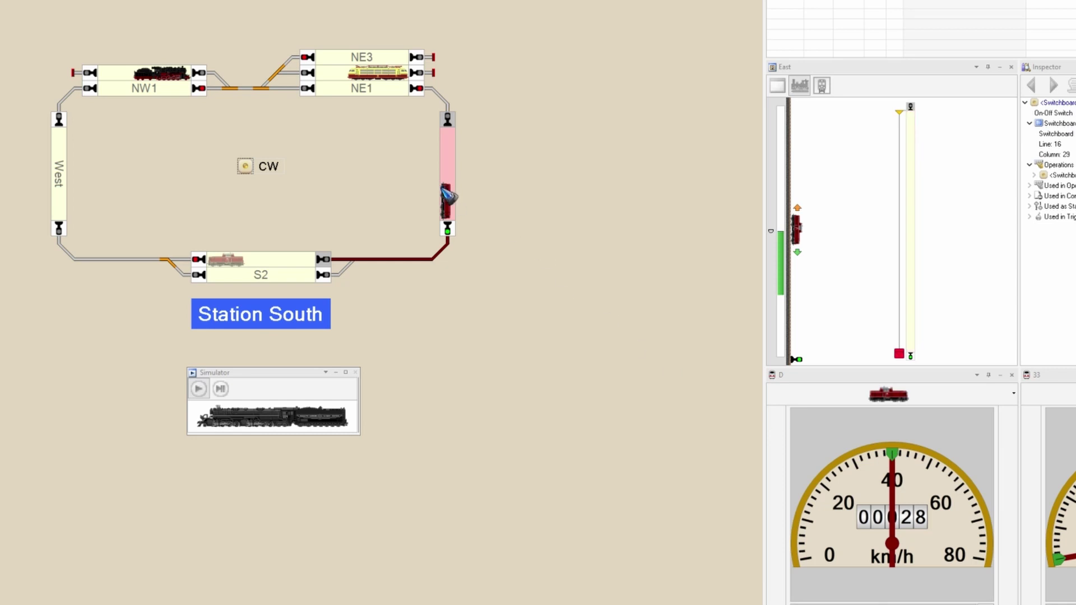
pyautogui.moveTo(436, 236)
pyautogui.mouseDown()
pyautogui.moveTo(428, 257)
pyautogui.moveTo(305, 272)
pyautogui.moveTo(964, 189)
pyautogui.moveTo(924, 233)
pyautogui.moveTo(897, 216)
pyautogui.moveTo(913, 189)
pyautogui.moveTo(933, 203)
pyautogui.moveTo(904, 215)
pyautogui.moveTo(930, 468)
pyautogui.moveTo(875, 474)
pyautogui.moveTo(823, 537)
pyautogui.moveTo(858, 109)
pyautogui.moveTo(780, 186)
pyautogui.moveTo(808, 192)
pyautogui.moveTo(783, 233)
pyautogui.moveTo(790, 213)
pyautogui.moveTo(648, 257)
pyautogui.moveTo(663, 237)
pyautogui.mouseUp()
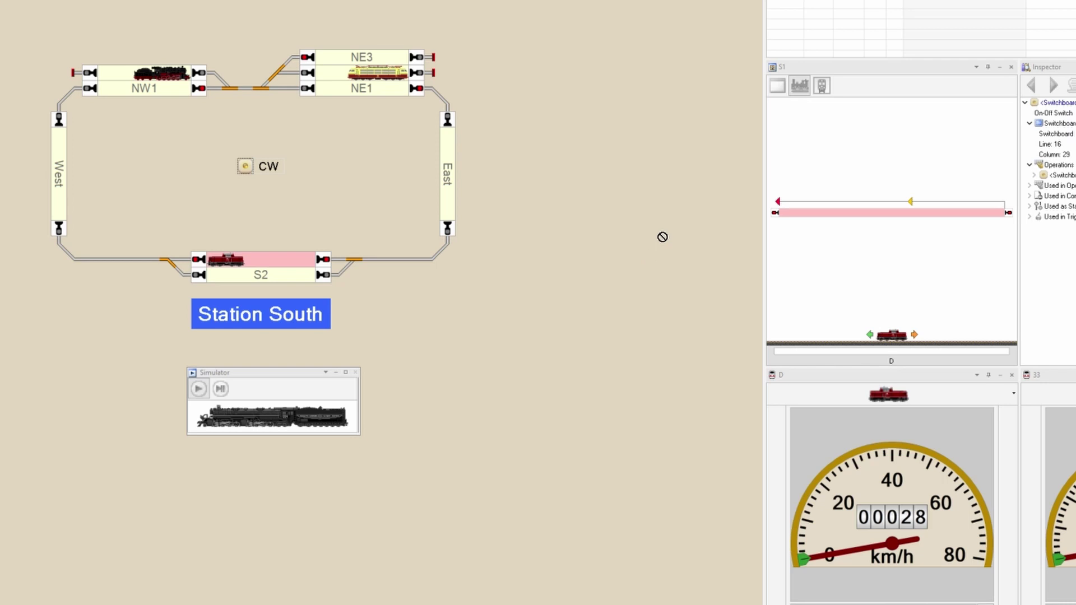
# Open block S1's properties and inspect its 40 brake marker and stop marker in the Block Editor
pyautogui.moveTo(663, 237); pyautogui.dragTo(266, 268)
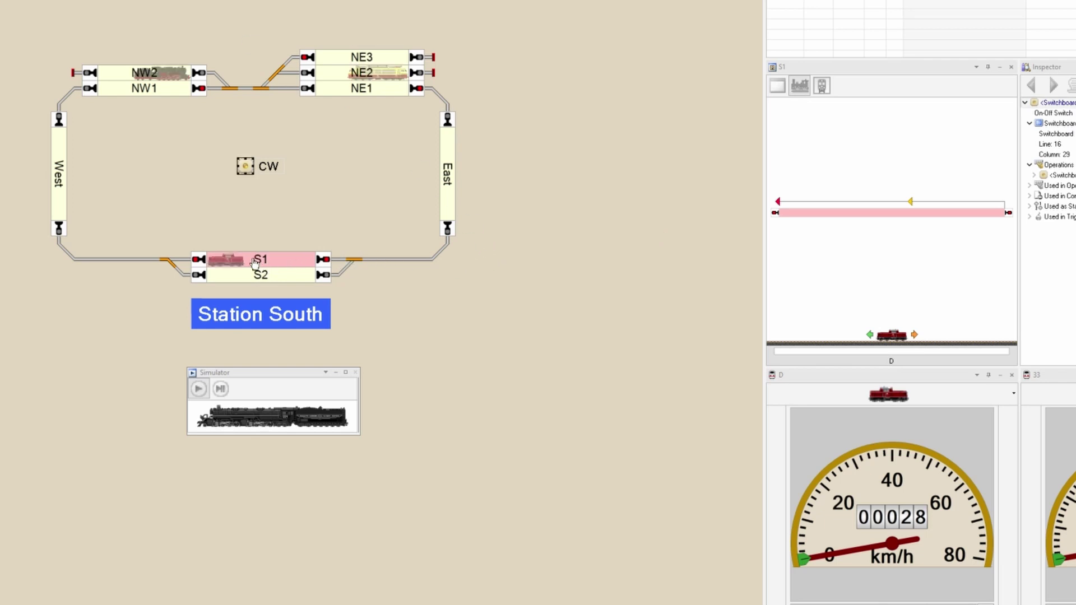
pyautogui.click(255, 263)
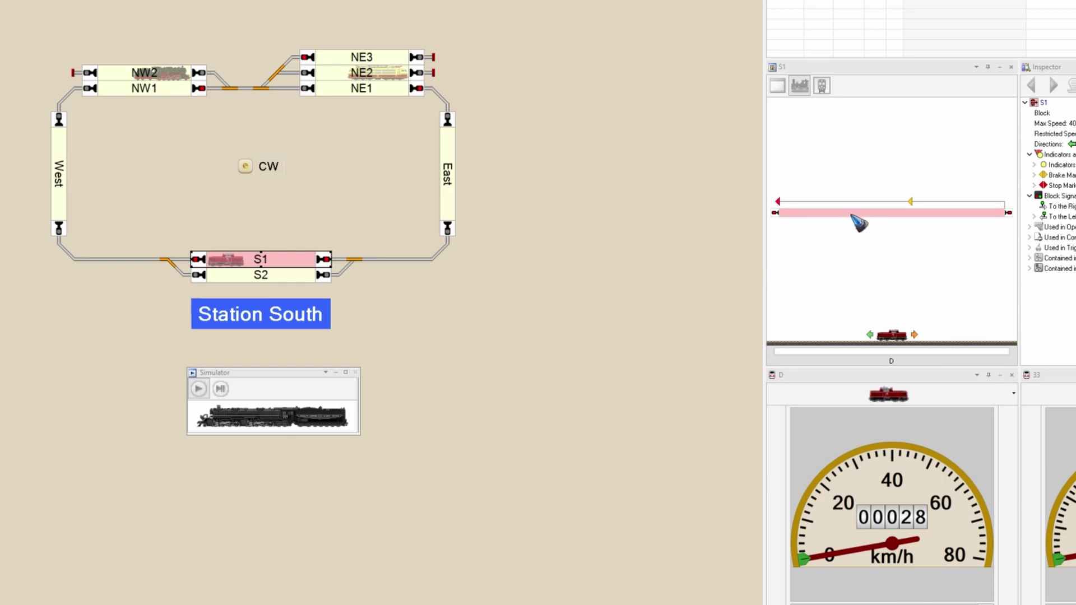
pyautogui.doubleClick(280, 259)
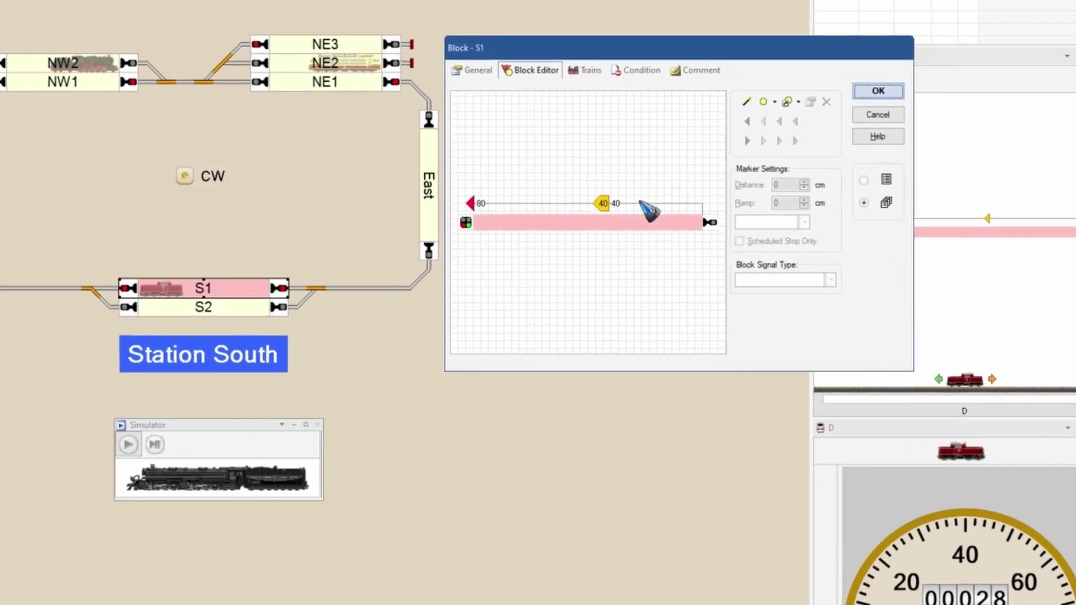
pyautogui.click(635, 223)
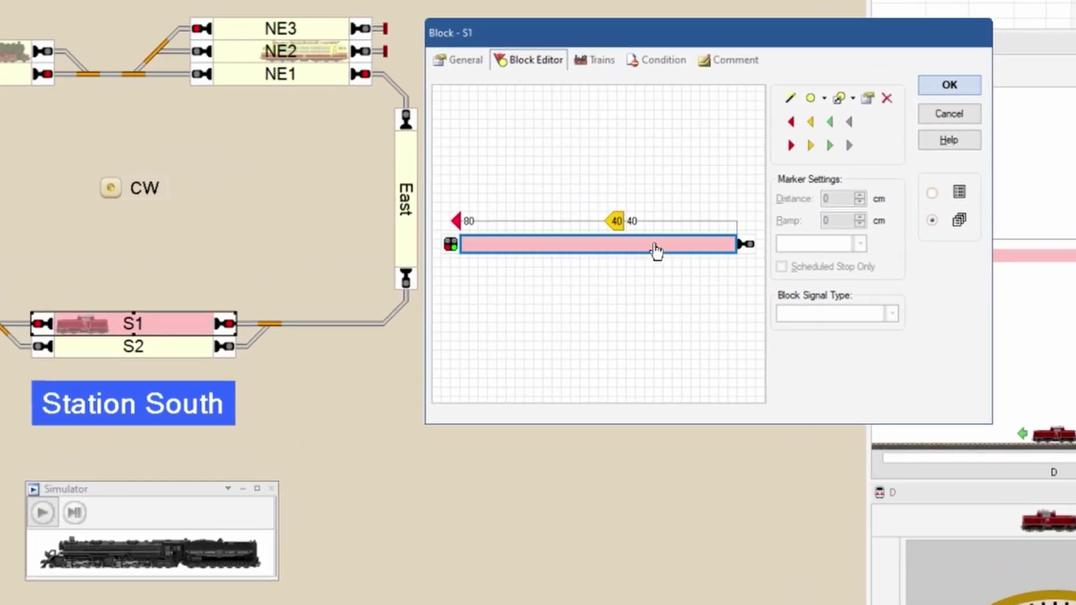
pyautogui.click(617, 223)
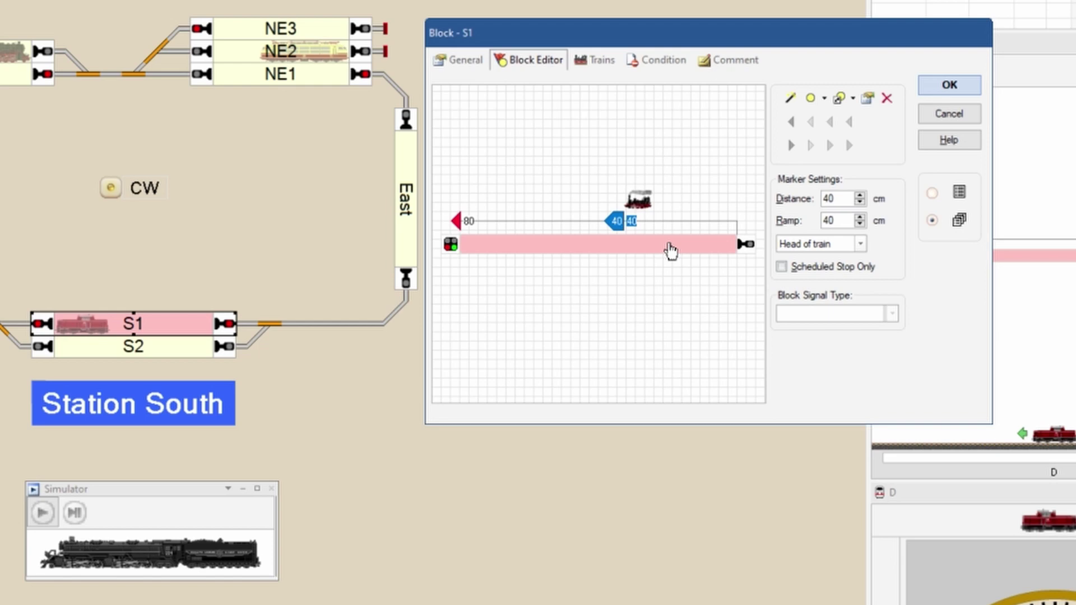
pyautogui.click(464, 223)
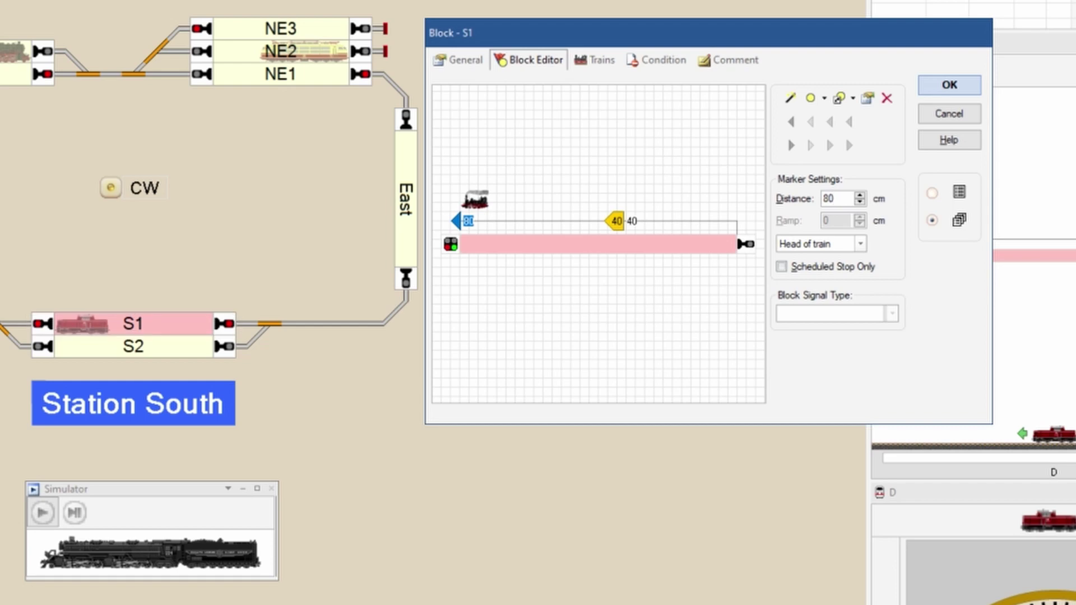
# Show the block's General settings with 120 km/h maximum and 40 km/h restricted speed
pyautogui.click(180, 338)
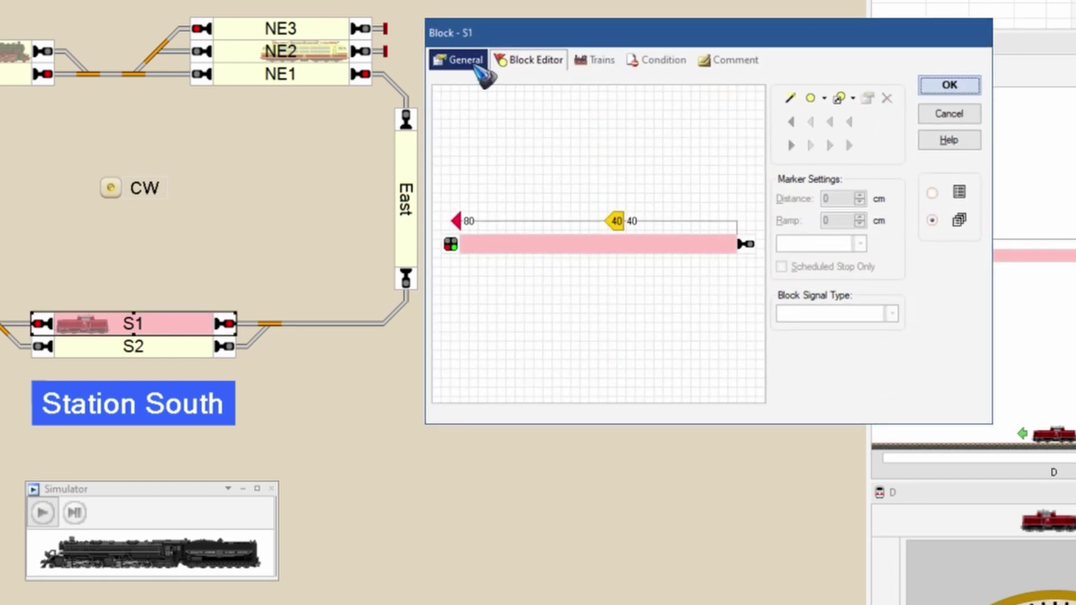
pyautogui.click(477, 67)
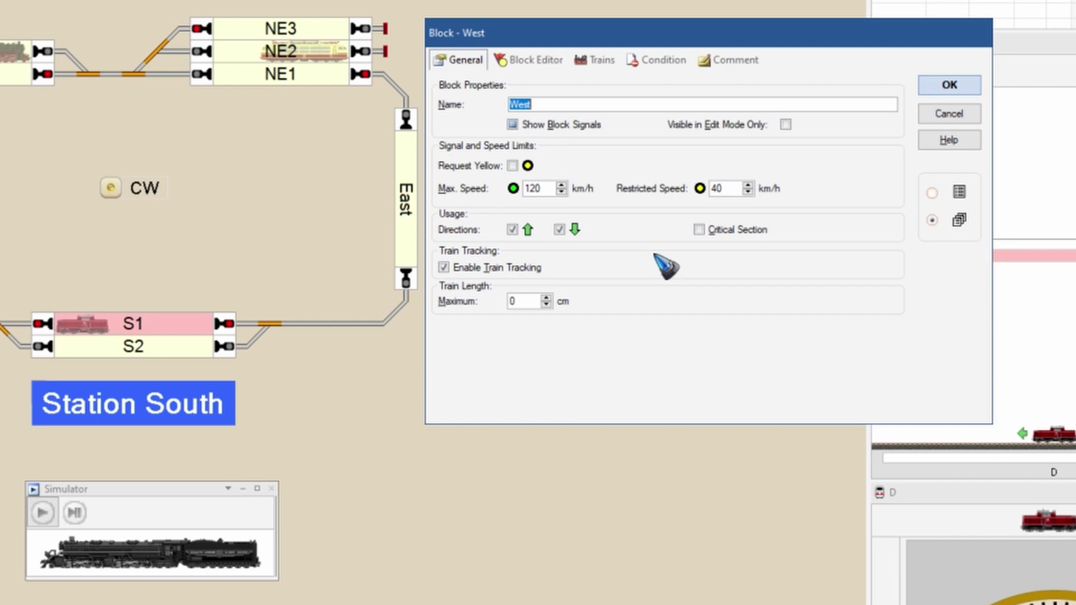
# Select the East block and view its two 80 markers in the Block Editor
pyautogui.click(405, 184)
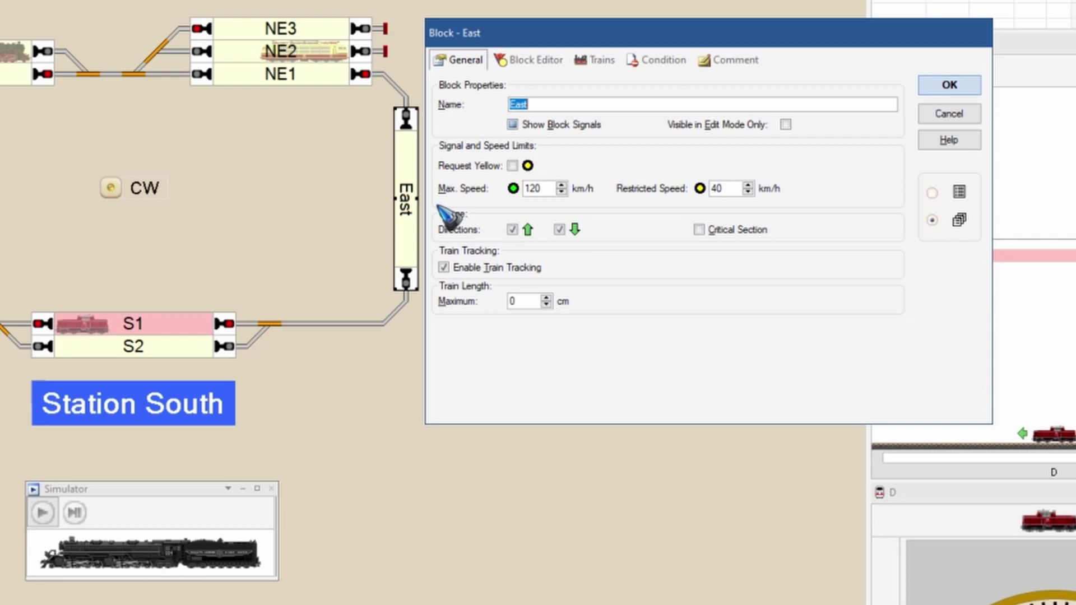
pyautogui.click(532, 59)
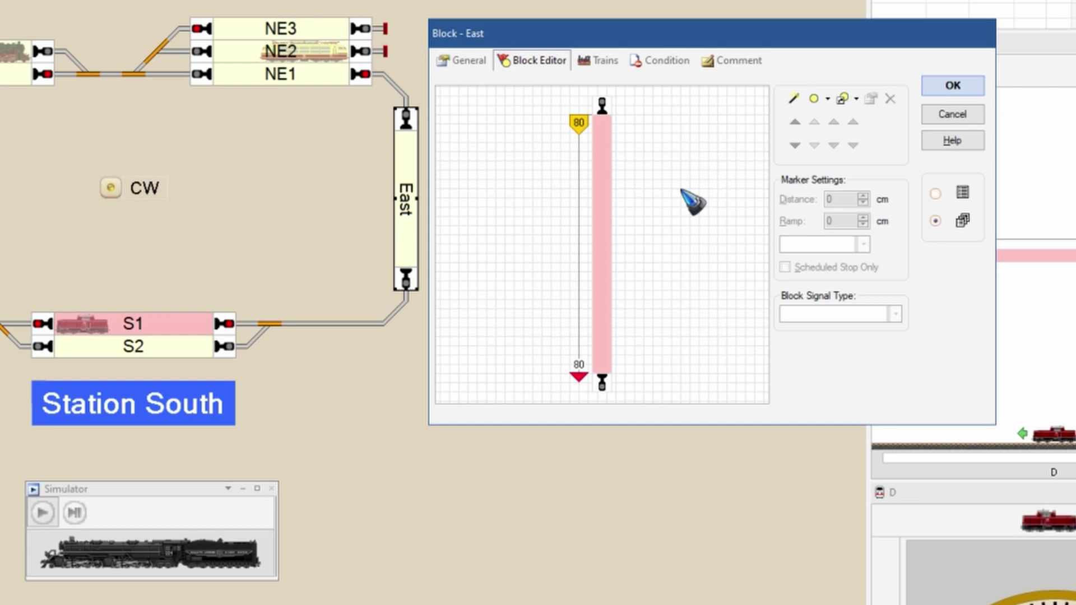
# Show block S1's Block Editor again with its stop marker and 40 brake marker
pyautogui.click(166, 331)
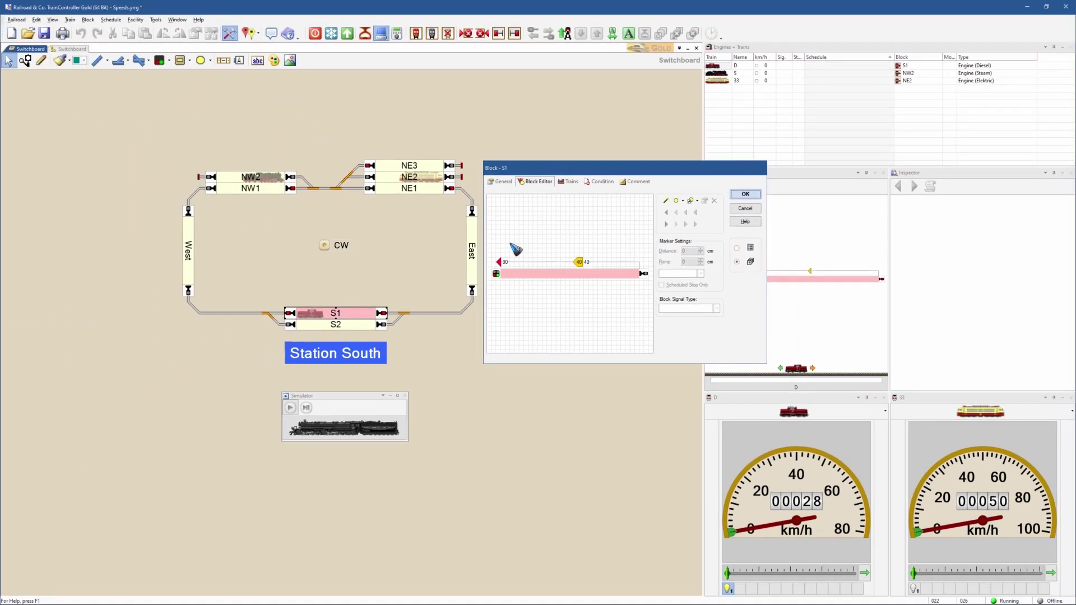
# Cancel the S1 block dialog and open engine D's speed properties (Forward 78, Backward 74 km/h)
pyautogui.click(745, 211)
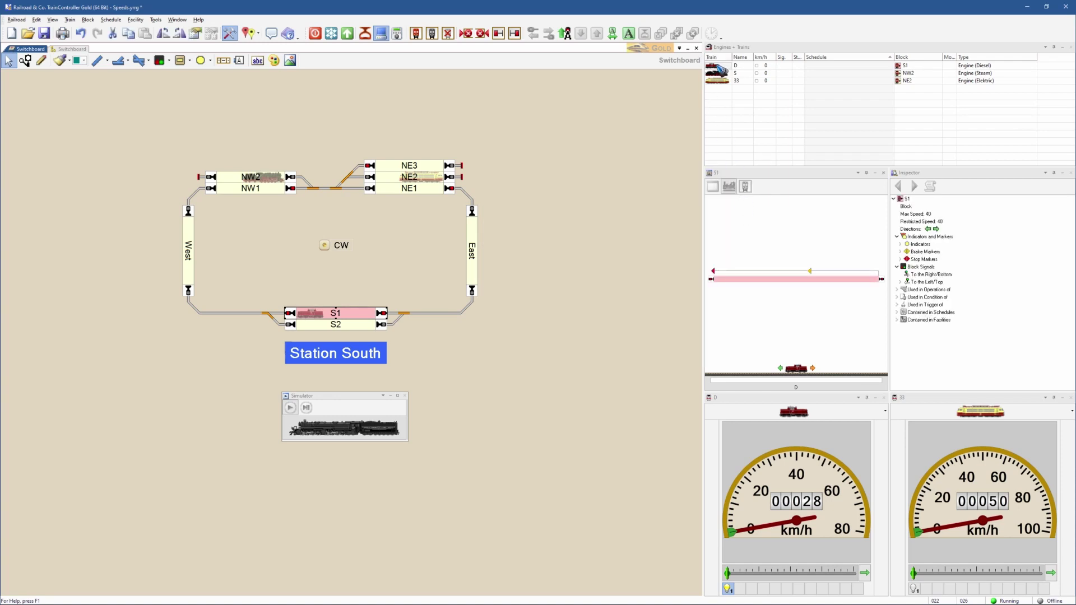
pyautogui.doubleClick(723, 66)
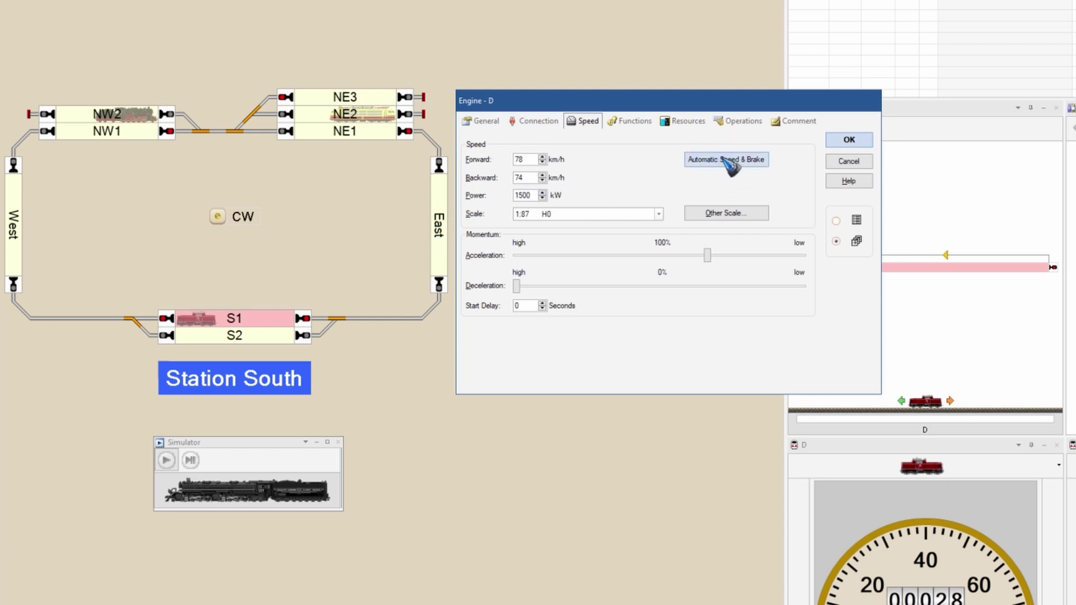
# Open Advanced Fine Tuning for engine D with 1× measurement mode and start marker NW1-2
pyautogui.click(725, 160)
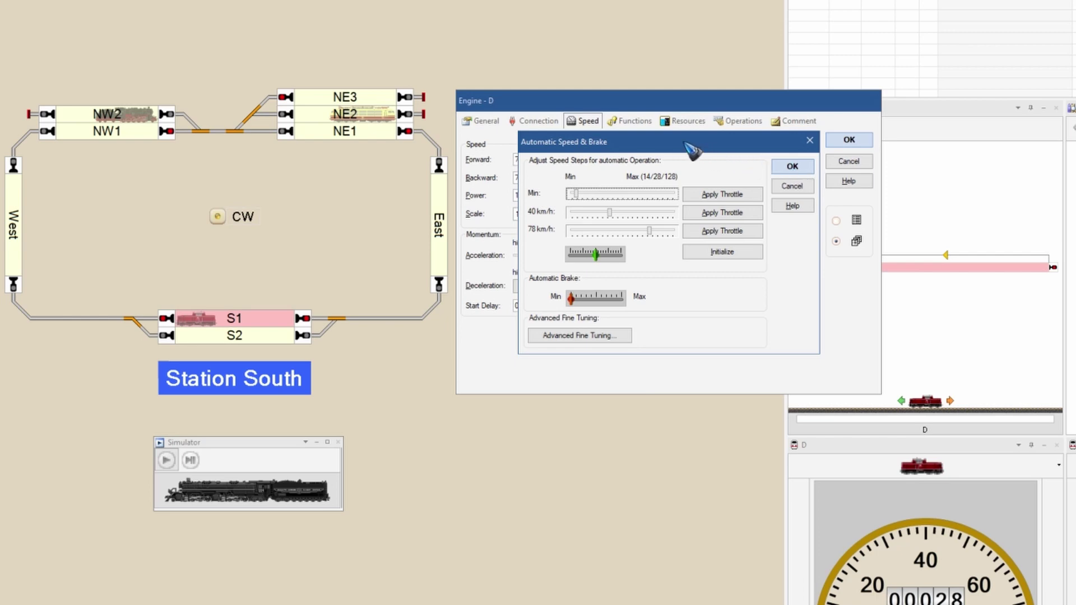
pyautogui.click(587, 337)
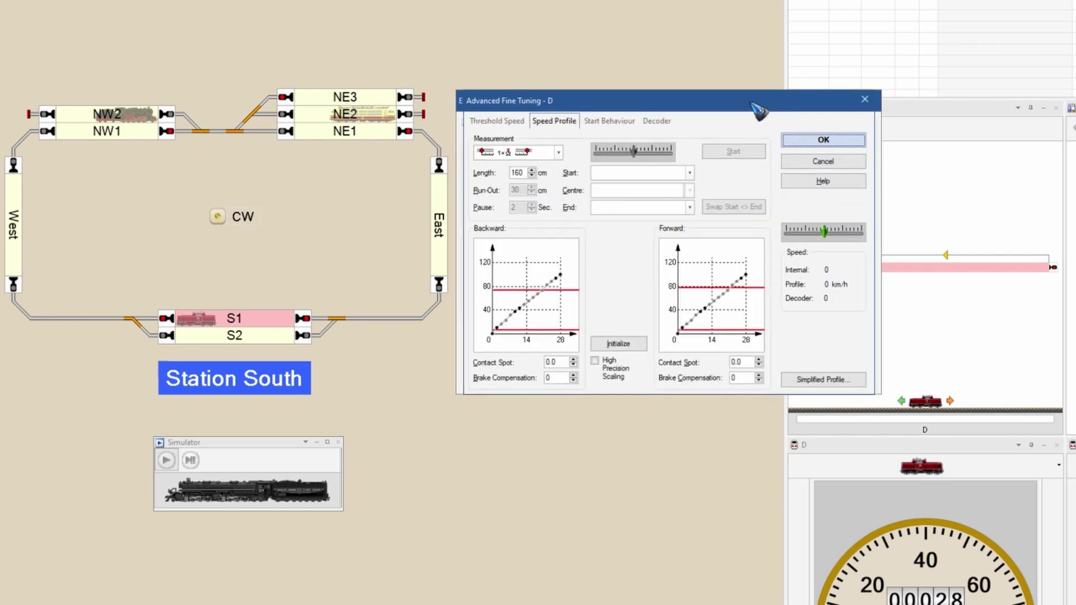
pyautogui.click(537, 152)
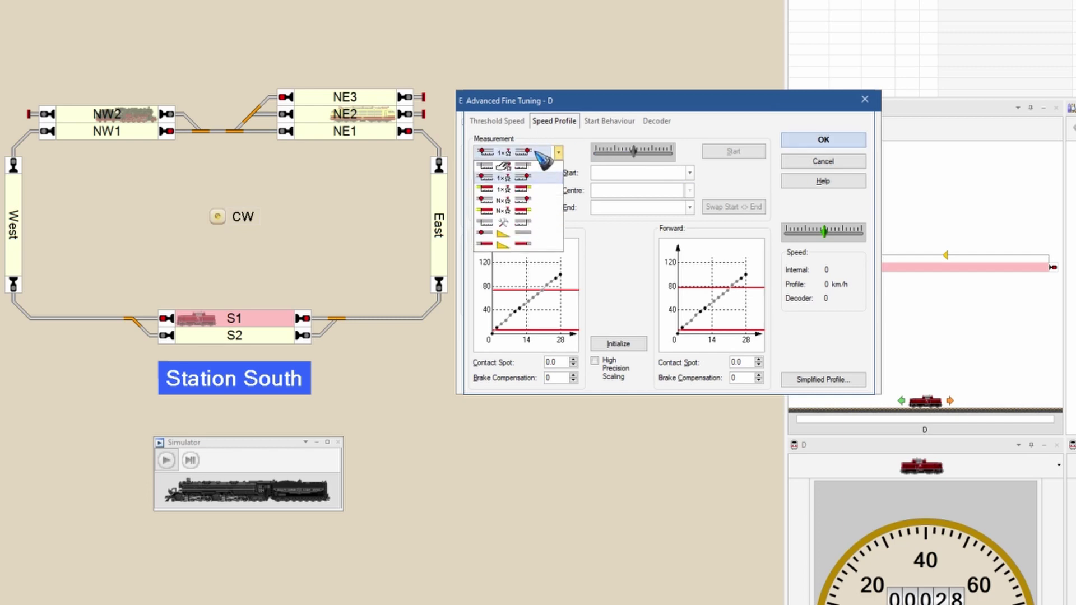
pyautogui.click(526, 178)
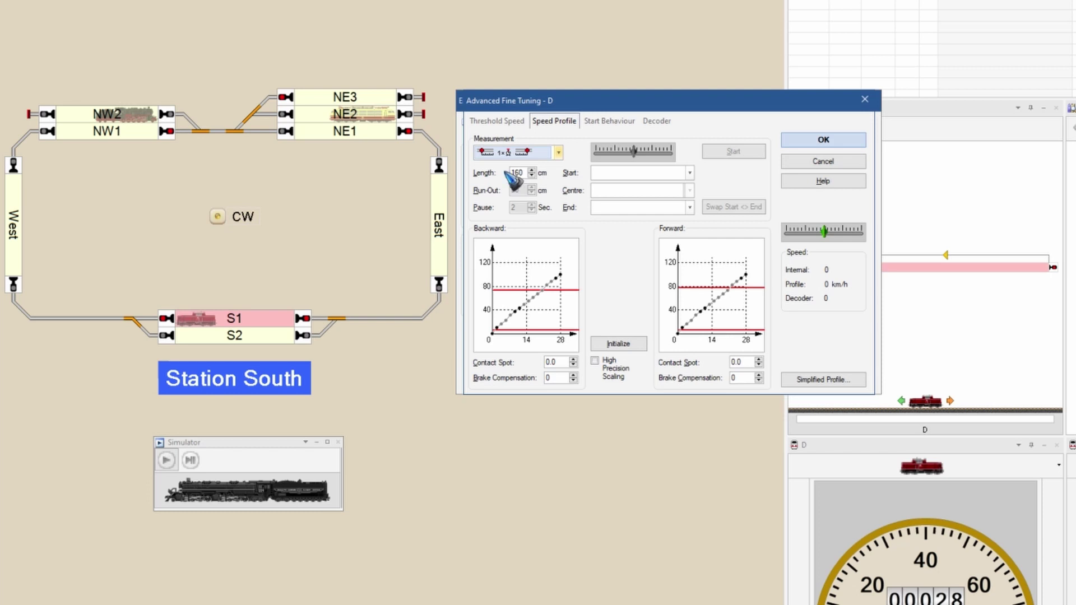
pyautogui.click(605, 174)
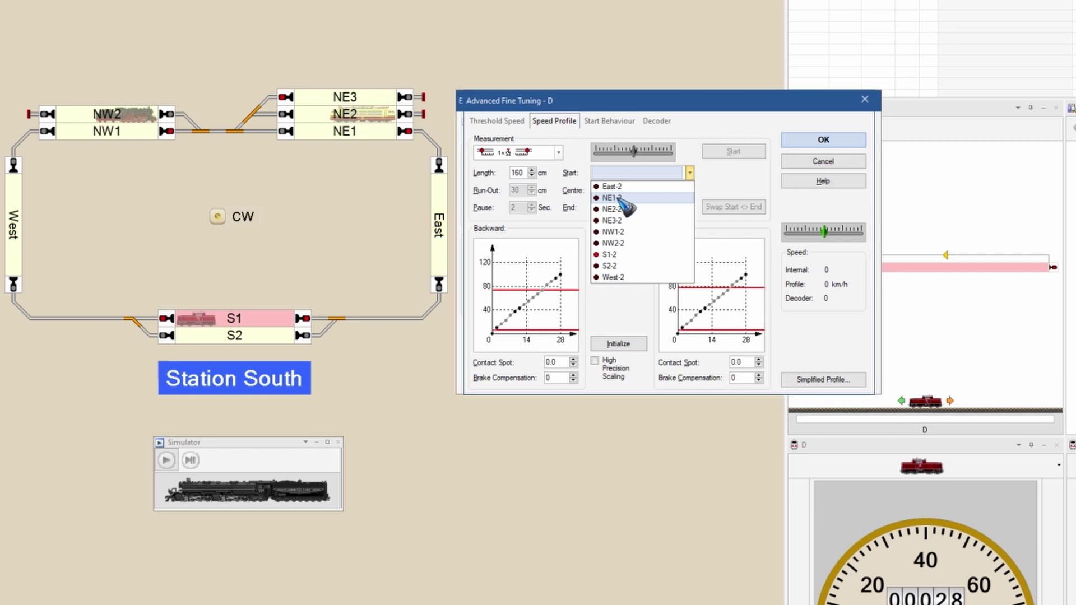
pyautogui.click(620, 198)
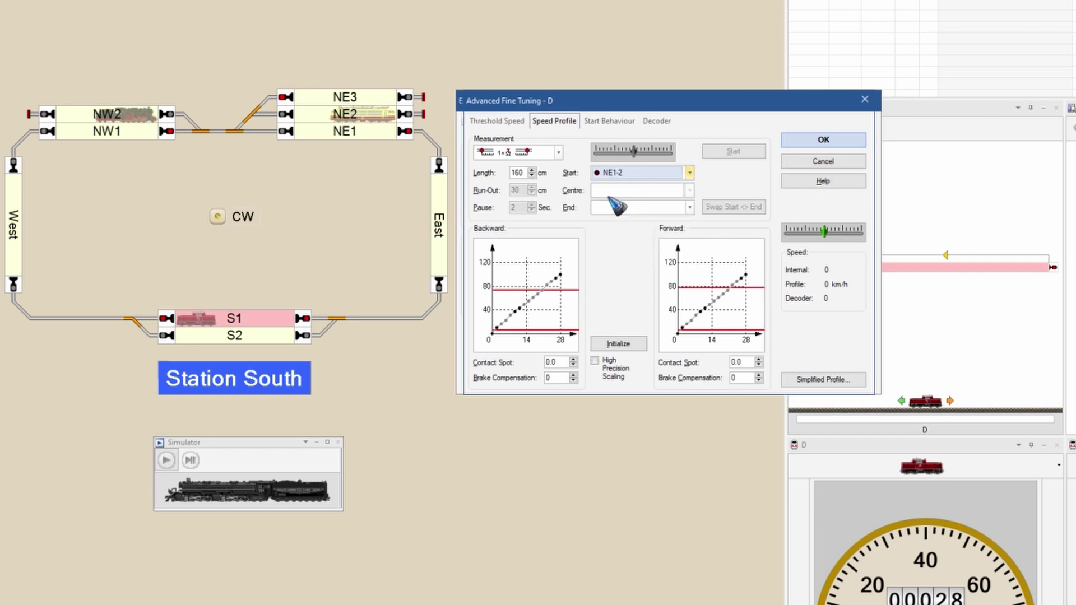
pyautogui.click(608, 173)
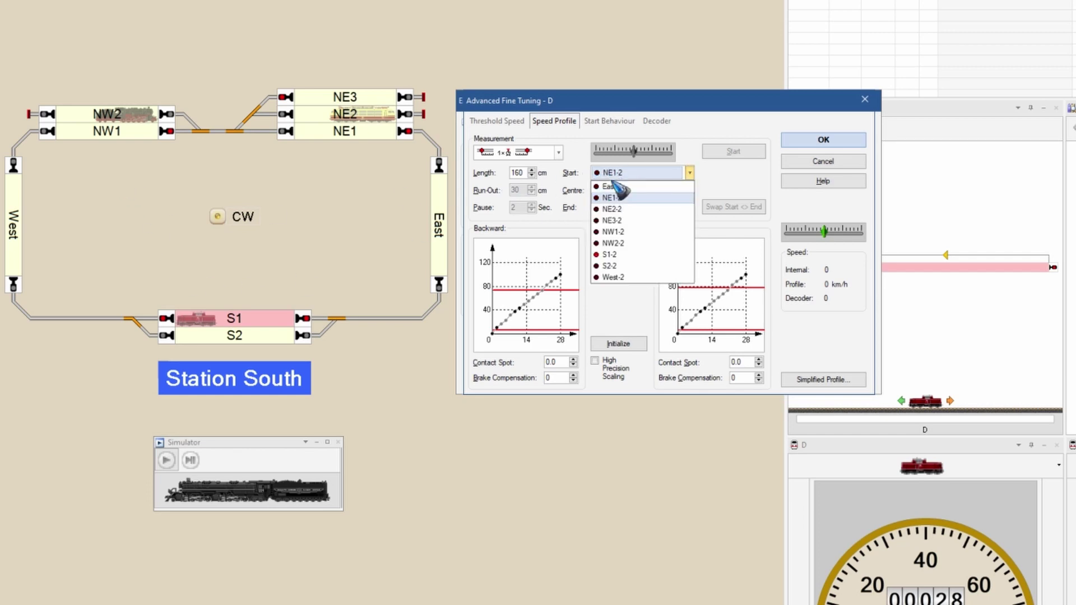
pyautogui.click(632, 239)
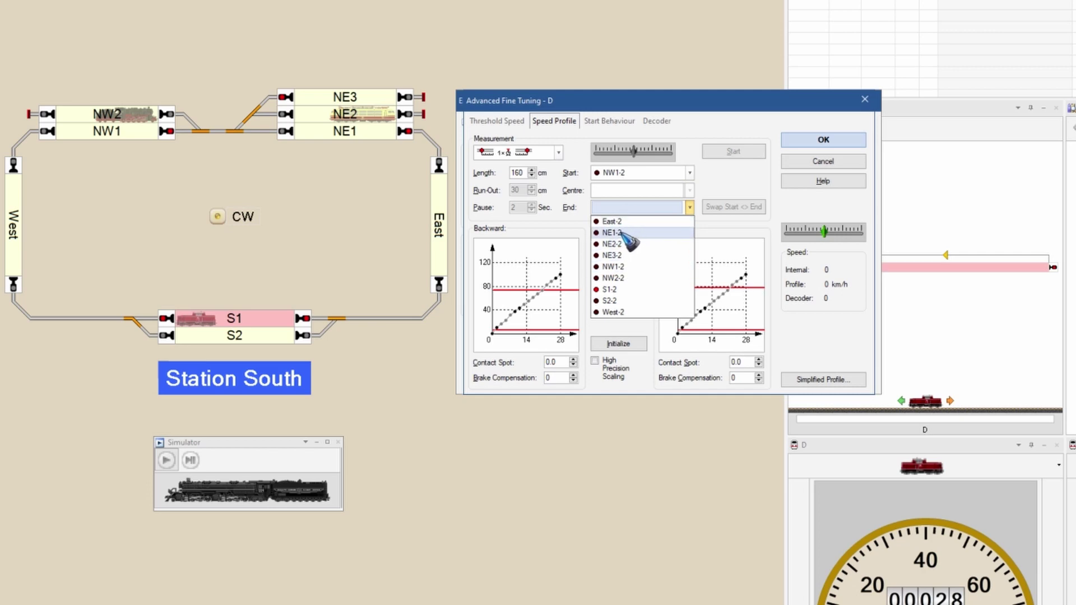
# Set the measurement end to NE1-2 and start the measurement at maximum speed
pyautogui.click(626, 233)
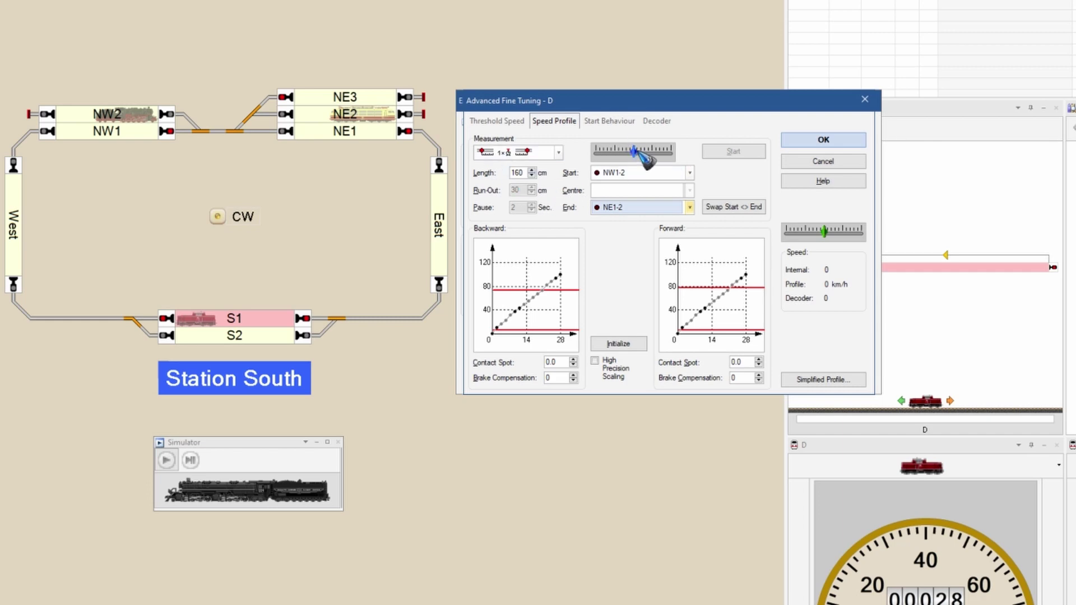
pyautogui.moveTo(634, 151); pyautogui.dragTo(678, 153)
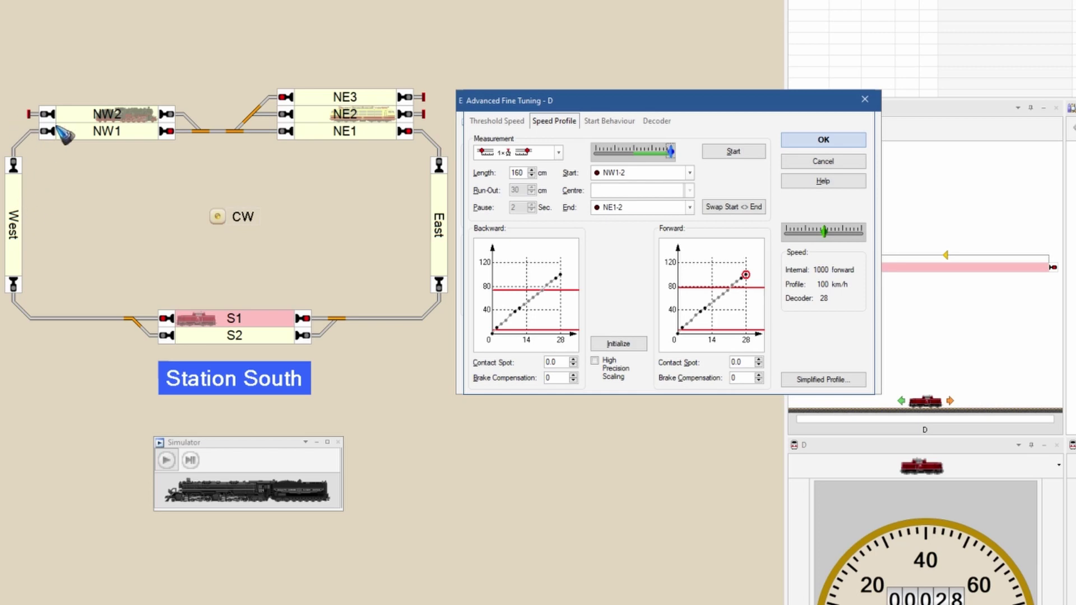
pyautogui.click(723, 151)
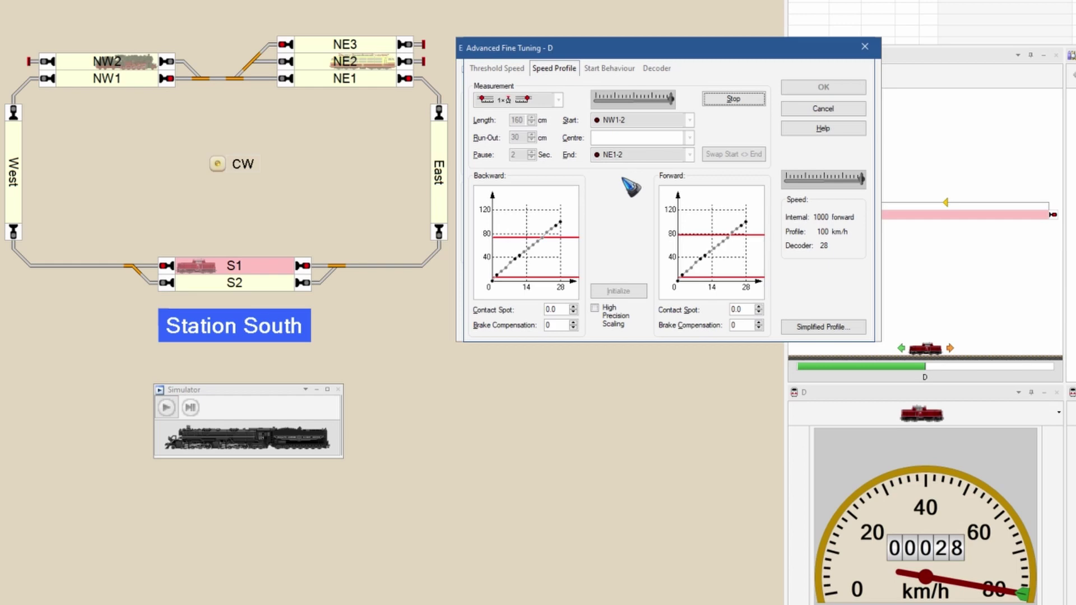
# Abort the running measurement and review engine D's Forward 78, Backward 74 km/h and deceleration settings
pyautogui.click(815, 109)
pyautogui.click(695, 228)
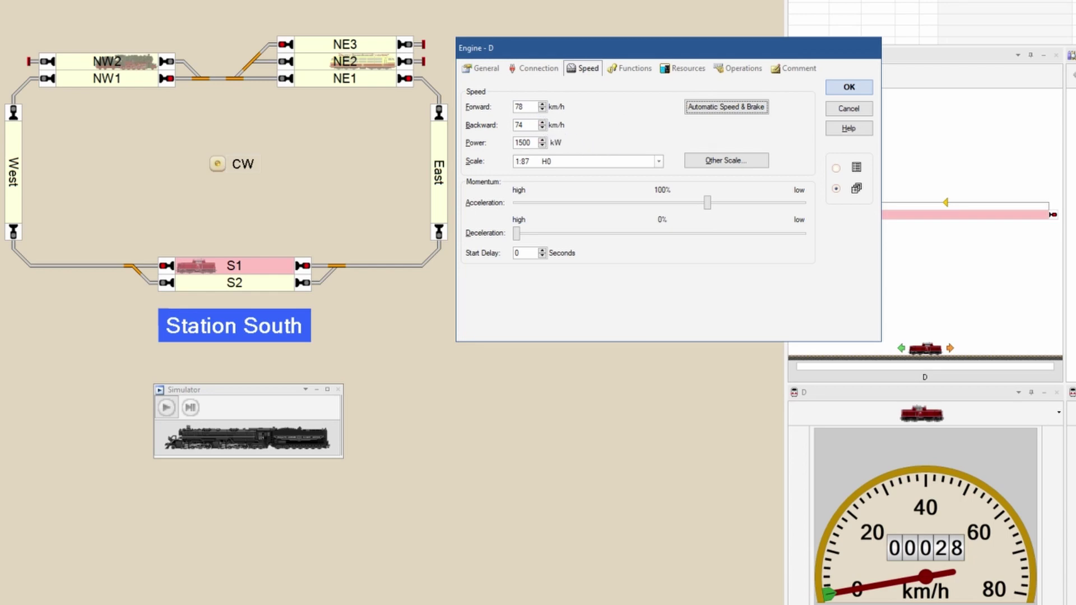
pyautogui.click(521, 106)
pyautogui.press('Tab')
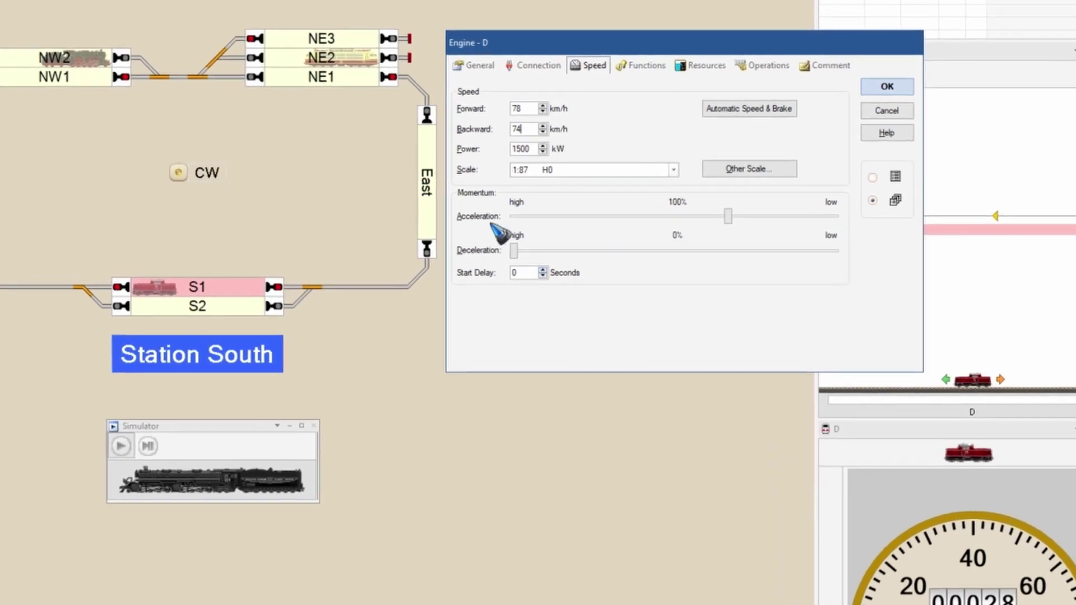
pyautogui.click(511, 275)
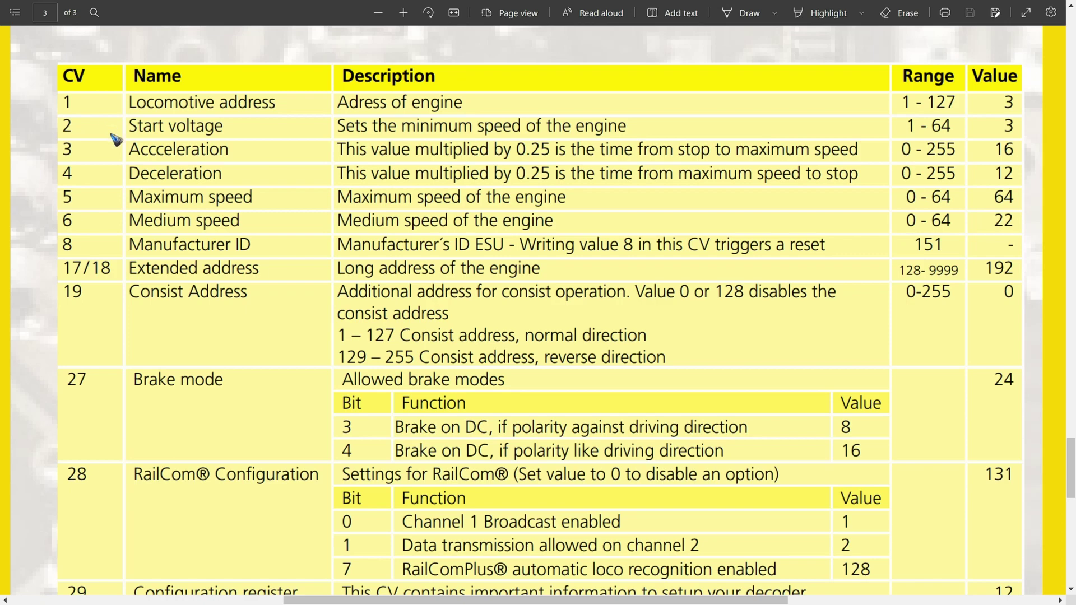
pyautogui.scroll(-5, 114, 139)
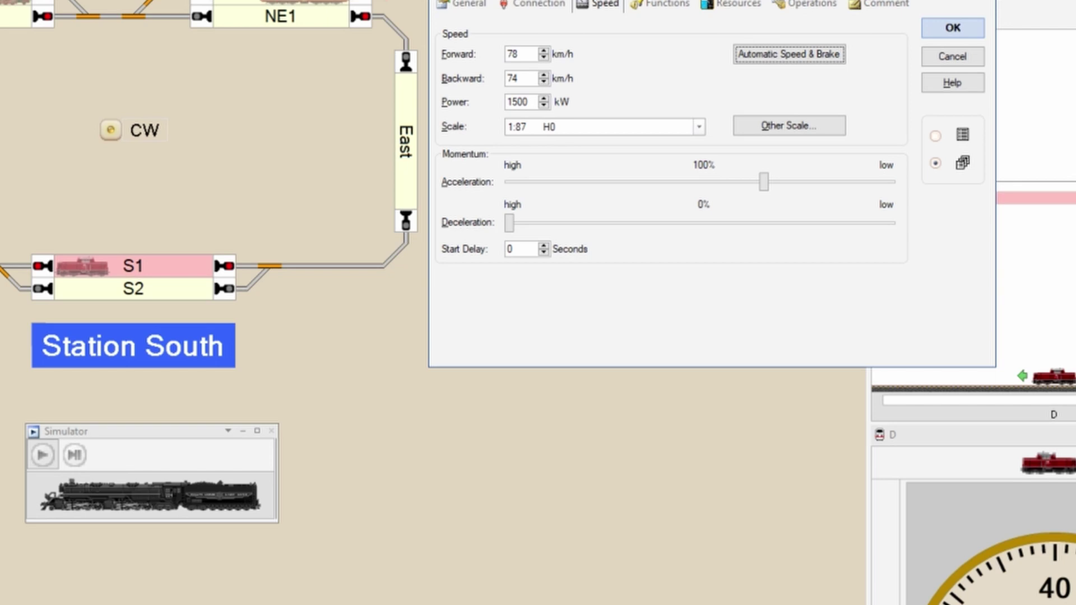
# Check the 78 km/h forward speed and open locomotive D's Automatic Speed & Brake calibration
pyautogui.click(517, 54)
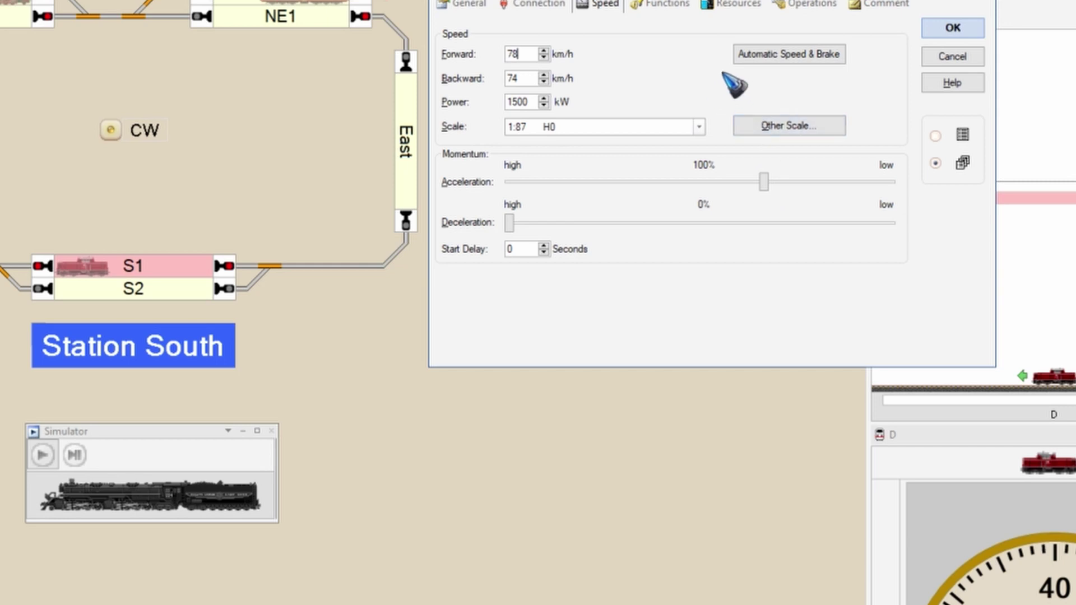
pyautogui.click(781, 56)
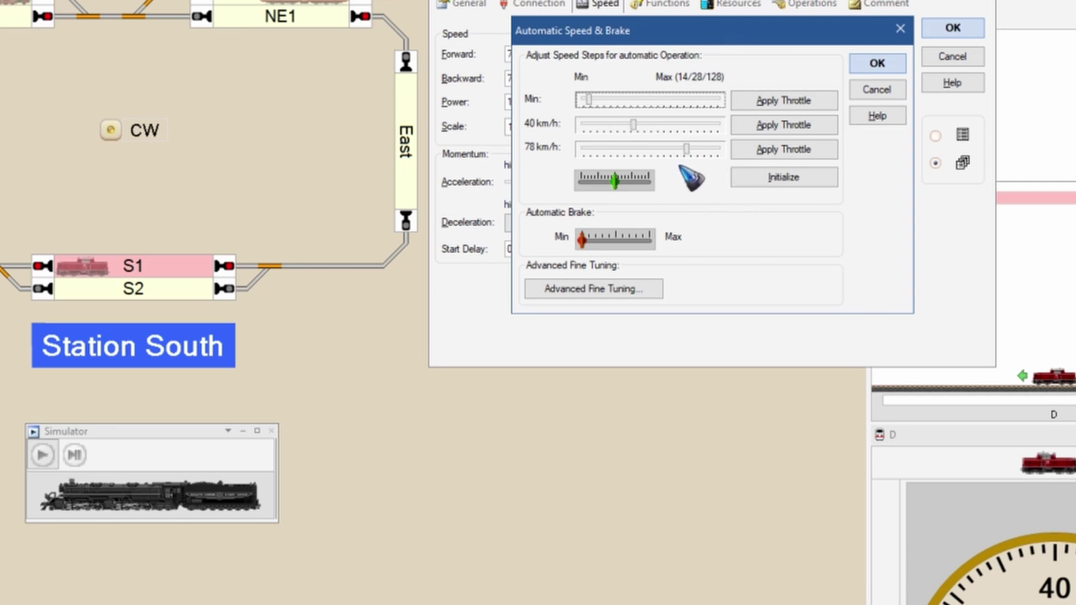
# Push locomotive D's 78 km/h speed step slider all the way to maximum
pyautogui.moveTo(687, 147); pyautogui.dragTo(724, 165)
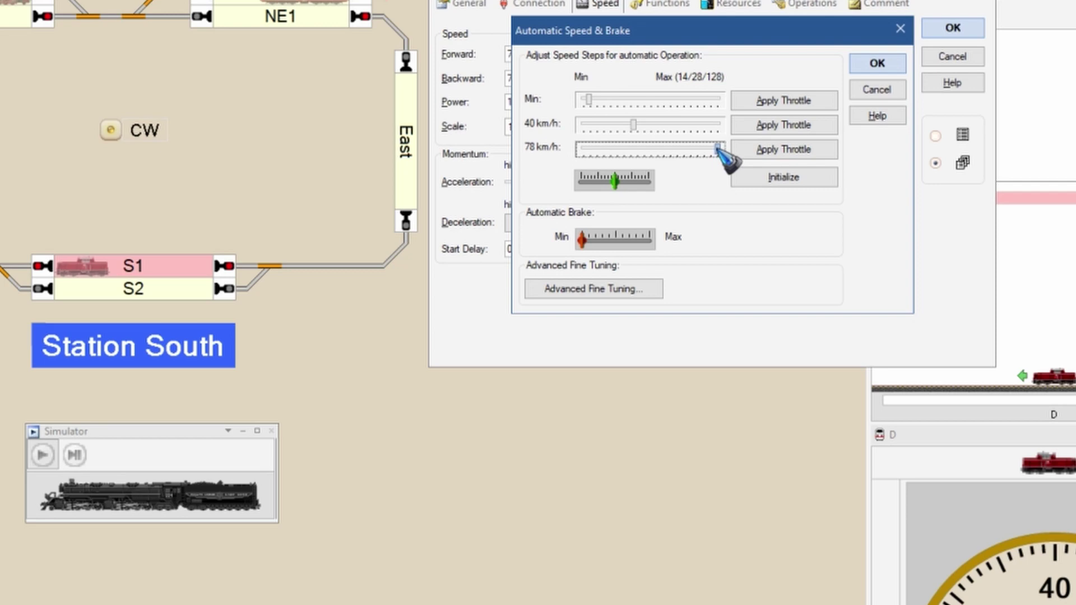
pyautogui.moveTo(719, 147)
pyautogui.mouseDown()
pyautogui.moveTo(663, 148)
pyautogui.moveTo(723, 151)
pyautogui.mouseUp()
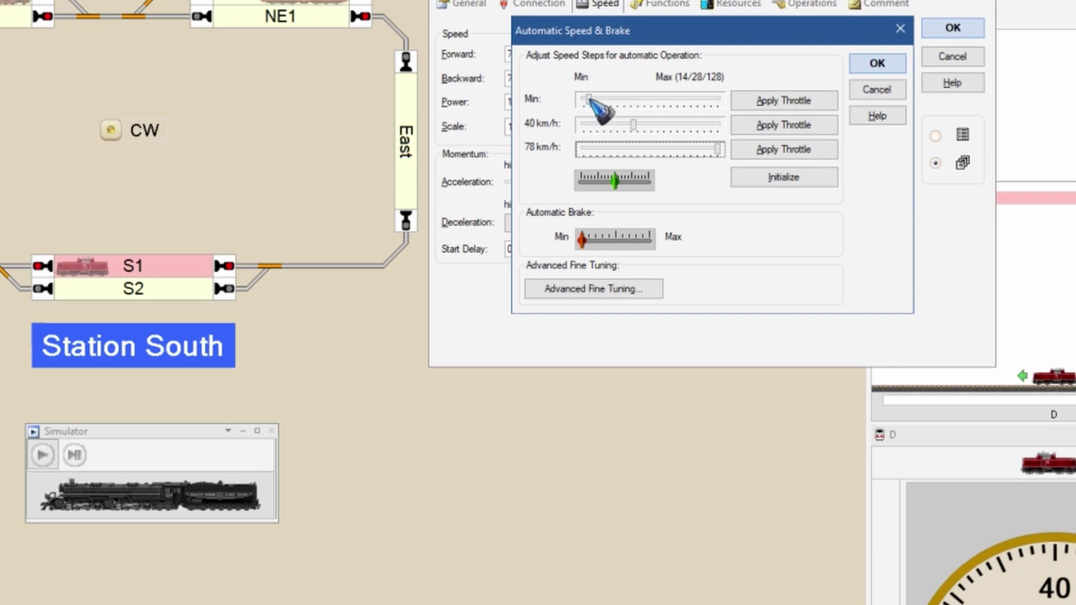
# Set the Min speed step slider just above its lowest position
pyautogui.moveTo(589, 99); pyautogui.dragTo(581, 98)
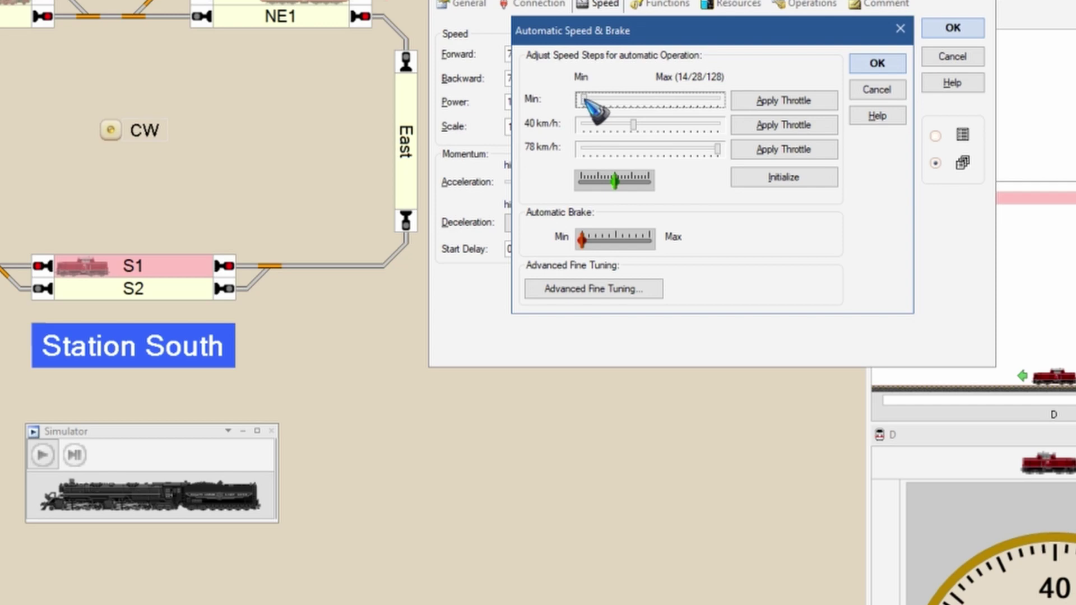
pyautogui.moveTo(585, 99); pyautogui.dragTo(589, 99)
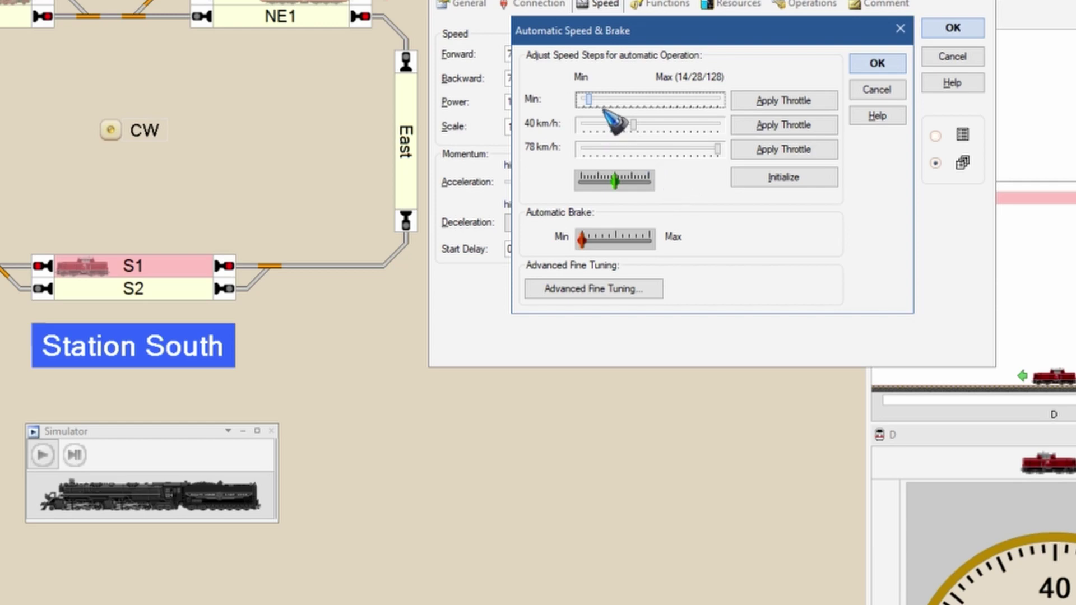
pyautogui.moveTo(588, 99)
pyautogui.mouseDown()
pyautogui.moveTo(644, 99)
pyautogui.moveTo(584, 100)
pyautogui.mouseUp()
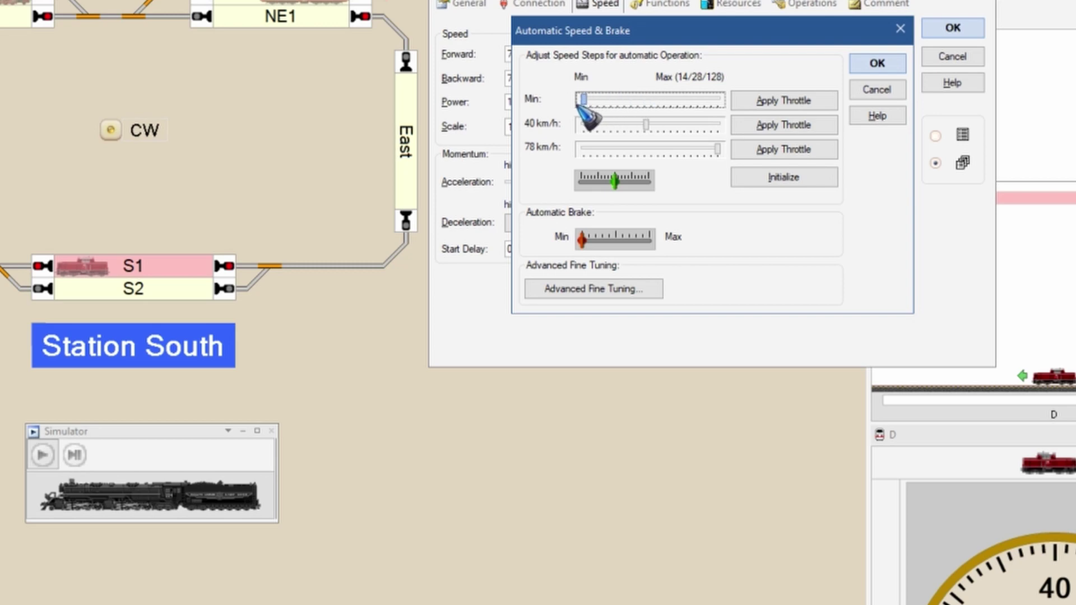
# Apply the current test throttle as engine D's Min speed step
pyautogui.click(615, 179)
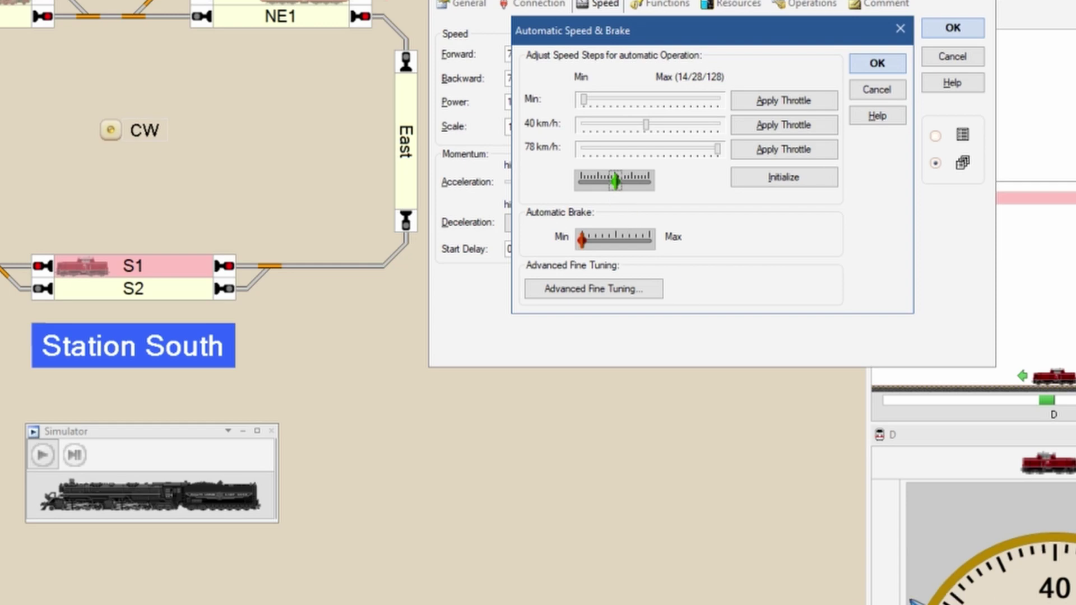
pyautogui.click(790, 100)
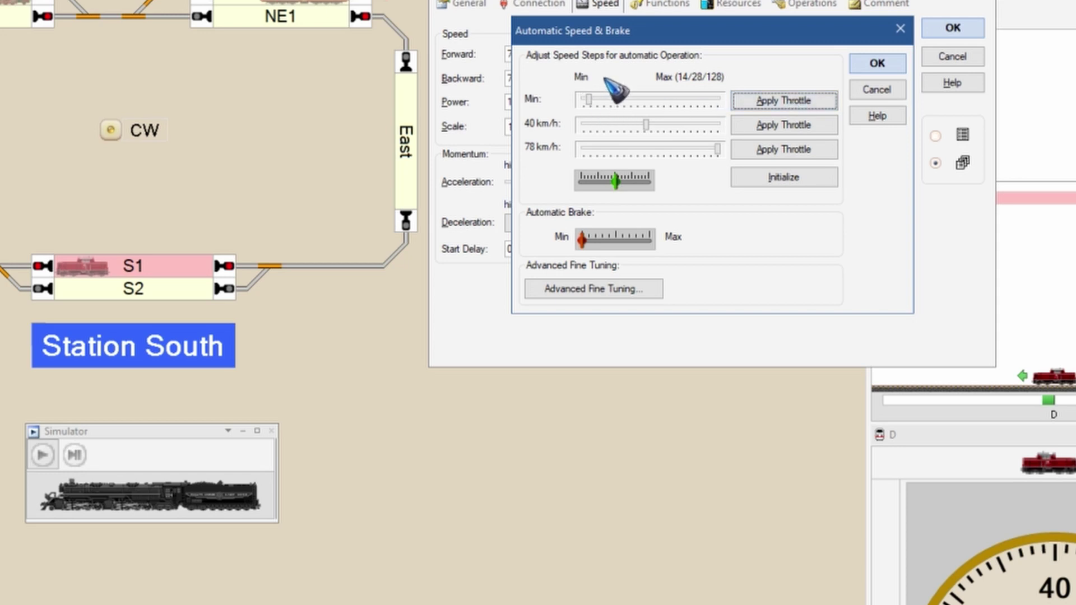
pyautogui.click(615, 180)
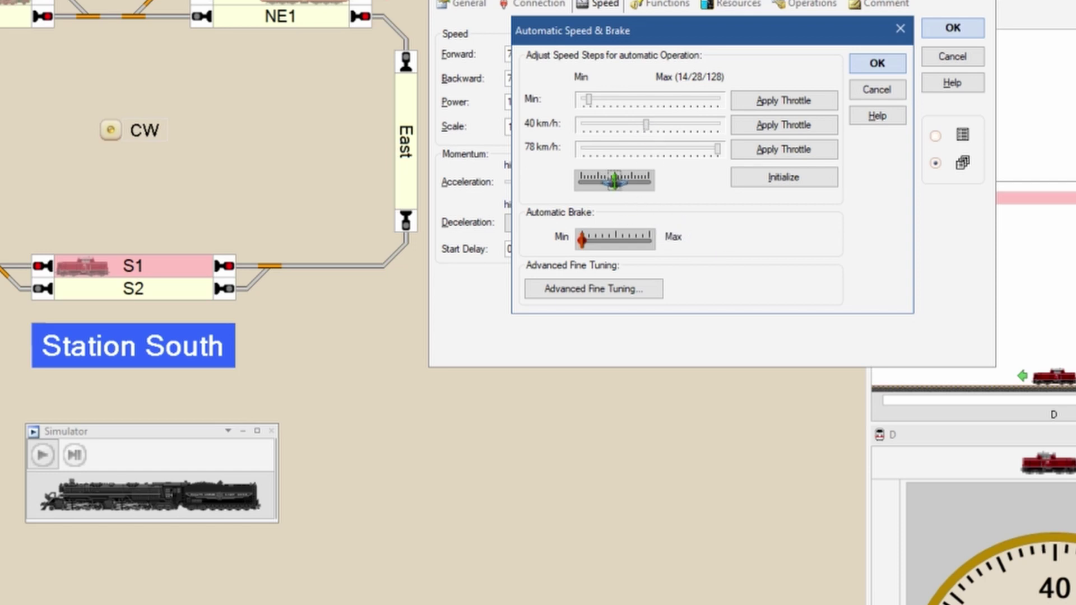
# Run engine D at 40 km/h, fine-tune the 40 km/h step, and confirm the calibration
pyautogui.moveTo(615, 179); pyautogui.dragTo(630, 180)
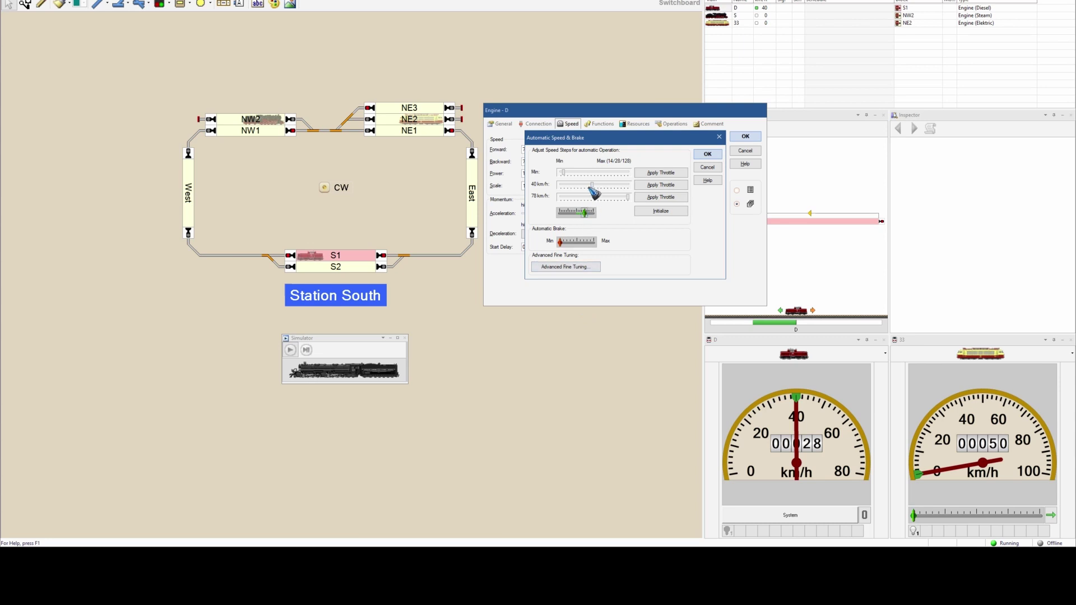
pyautogui.moveTo(592, 187); pyautogui.dragTo(594, 186)
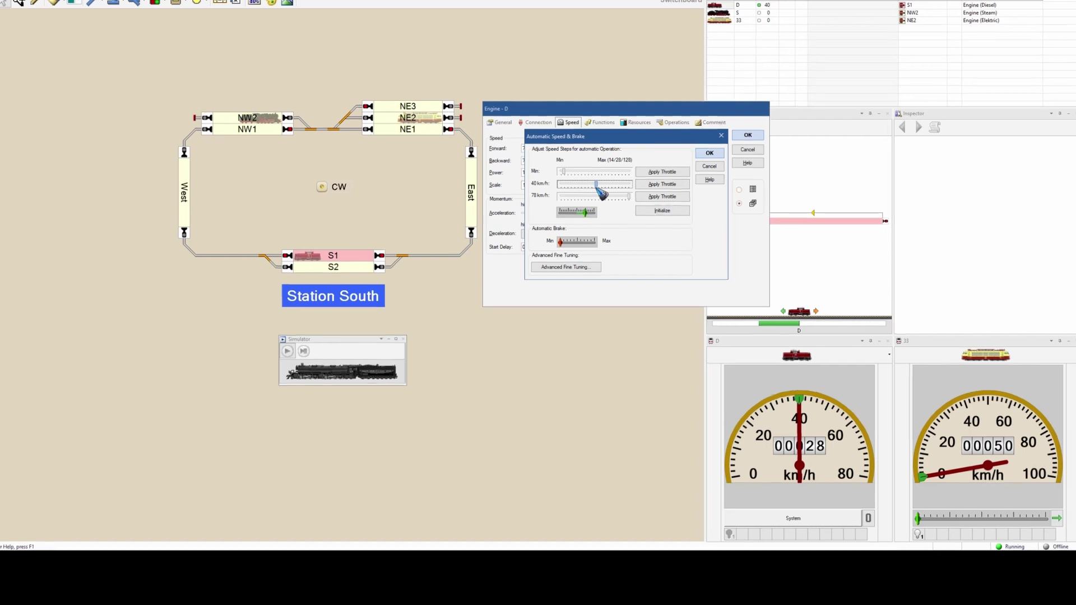
pyautogui.click(758, 132)
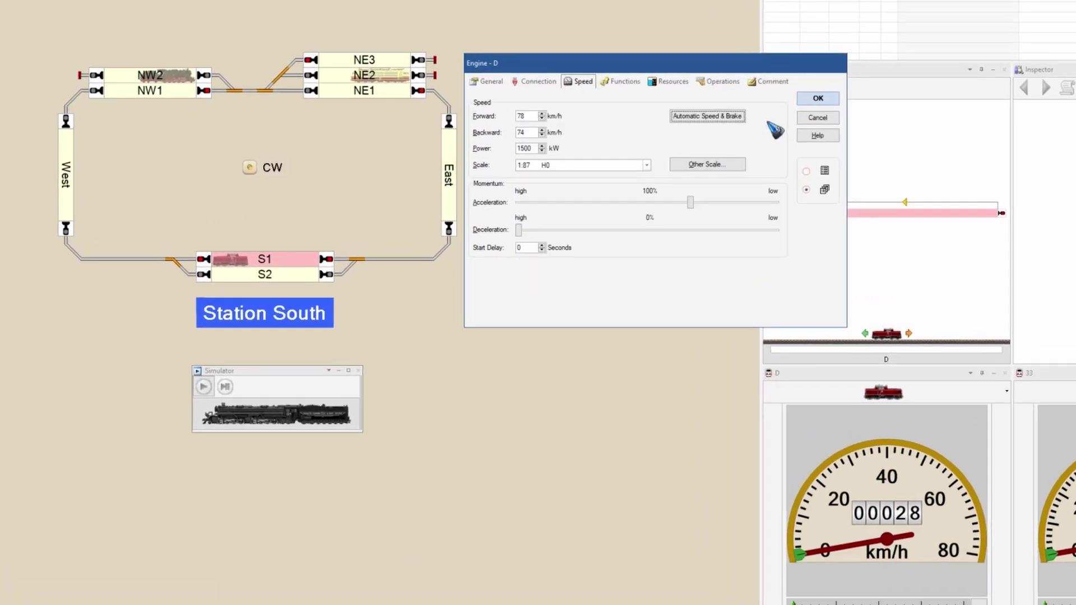
# Close Engine - D settings, turn on the CW route, and set engine D to 40 km/h
pyautogui.click(819, 100)
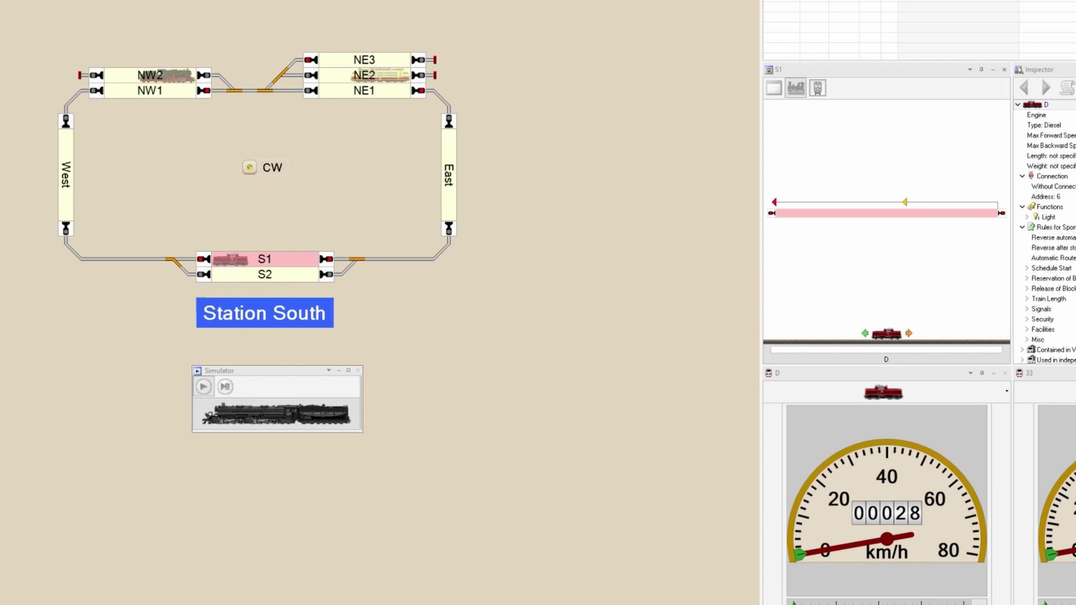
pyautogui.click(261, 163)
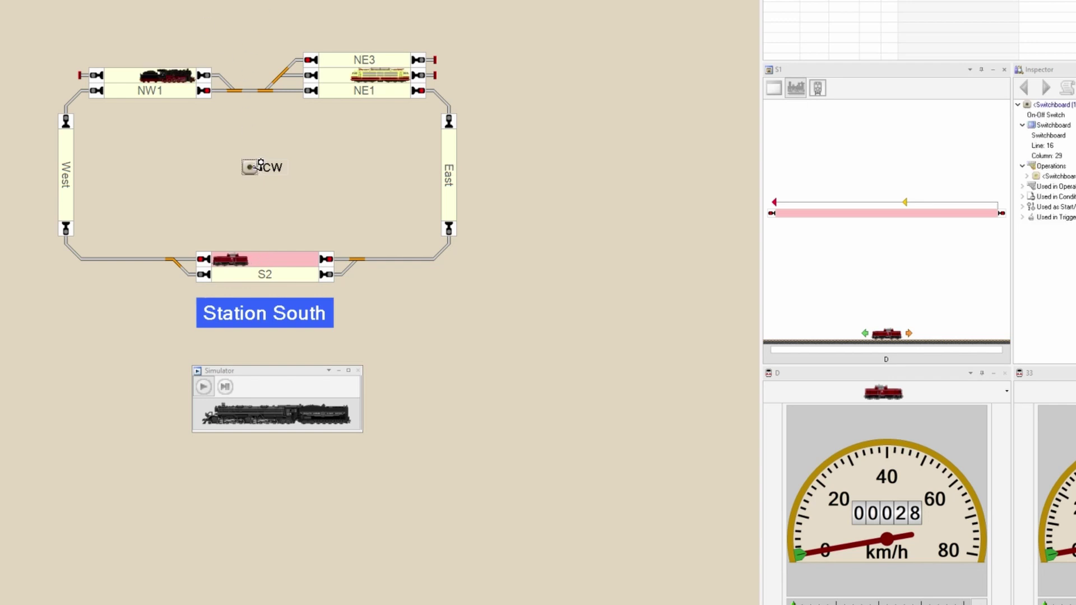
pyautogui.click(261, 164)
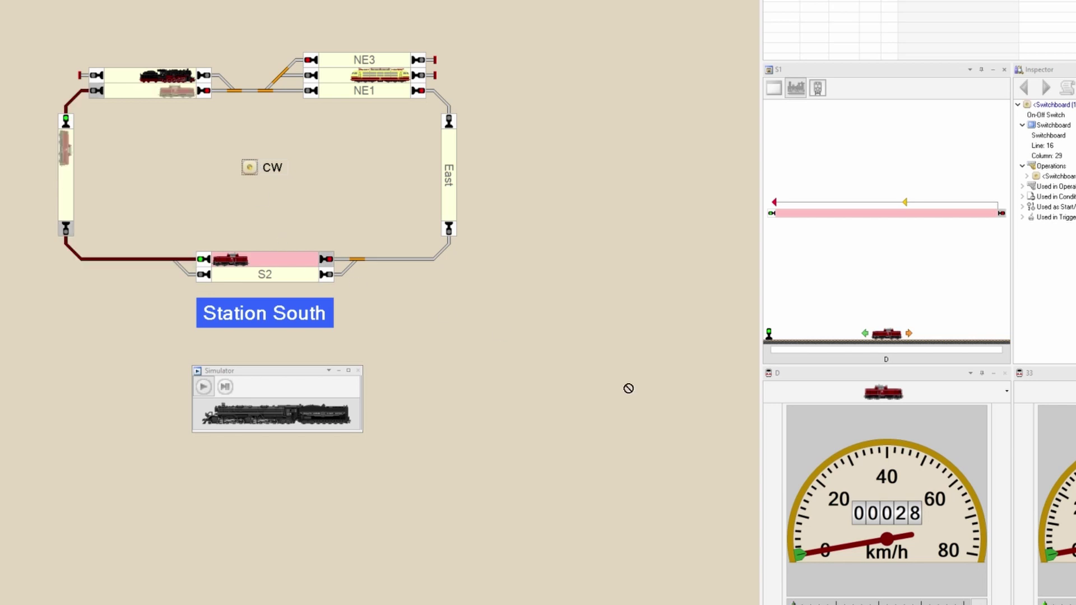
pyautogui.click(891, 457)
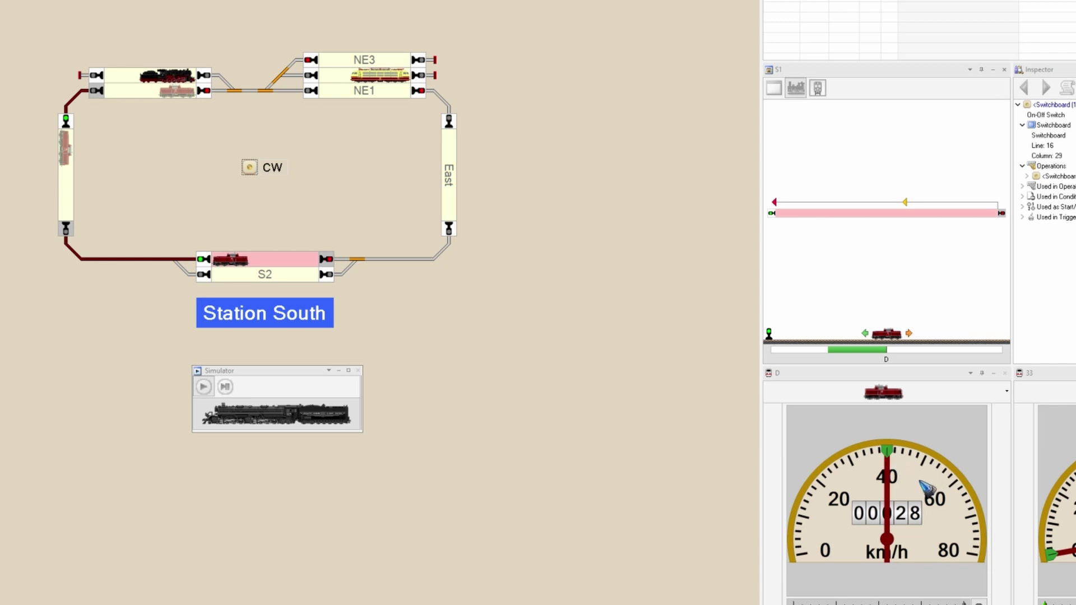
# Start the simulator so engine D runs the CW loop and stops at Station South
pyautogui.click(203, 386)
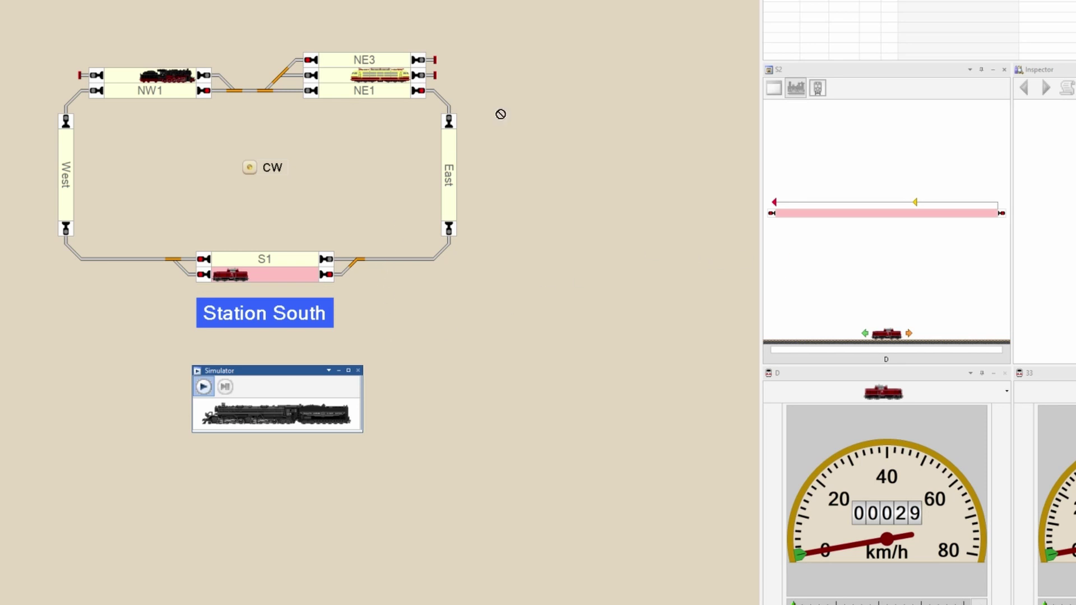
pyautogui.moveTo(450, 139); pyautogui.dragTo(447, 289)
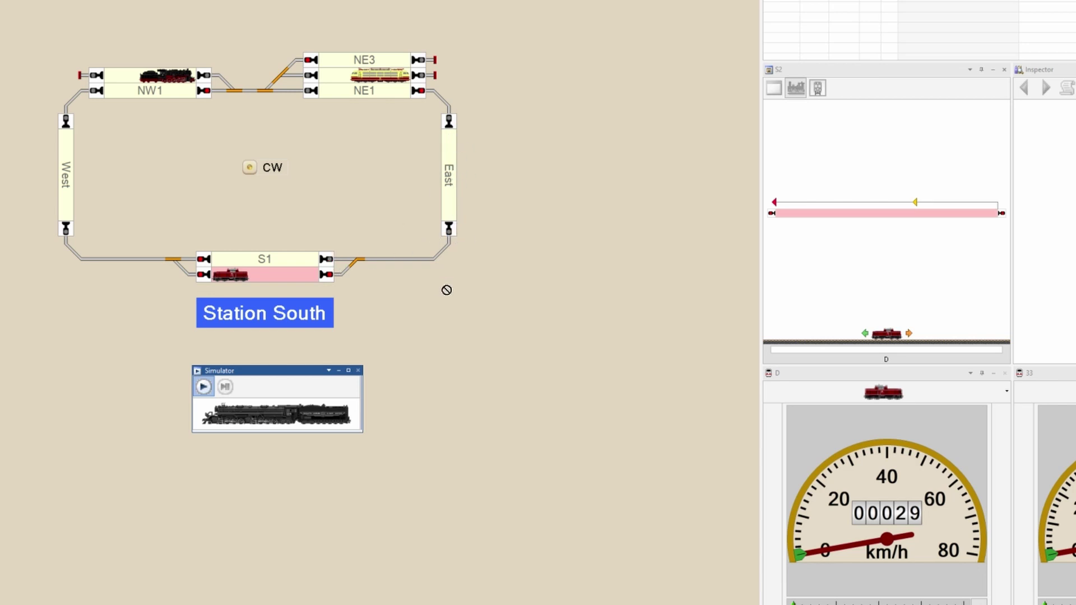